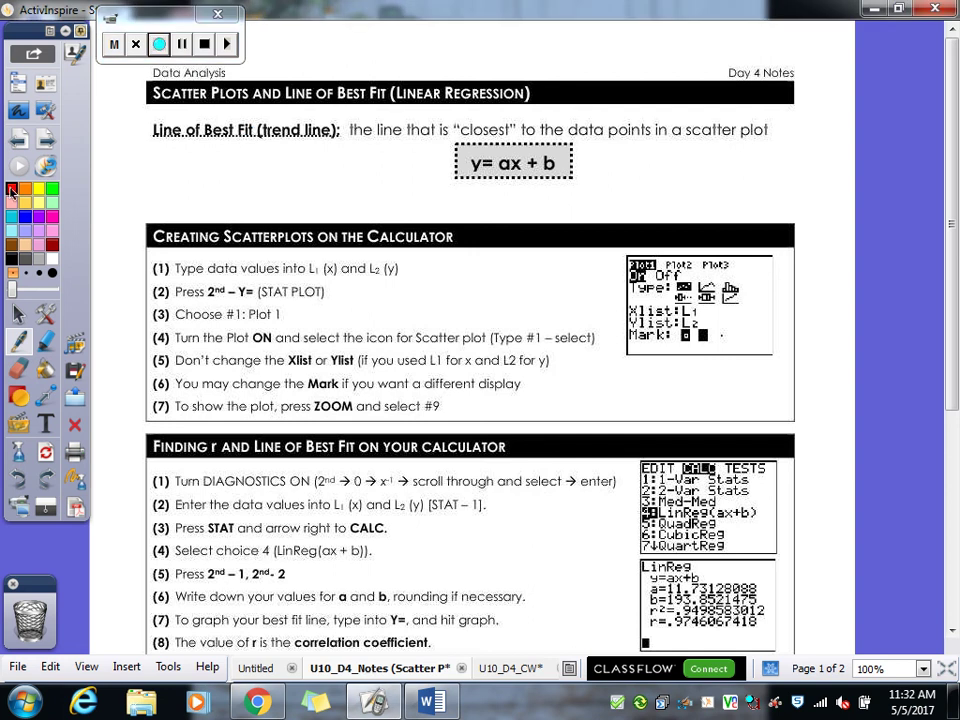
Underline the Line of Best Fit title in red and circle '(LINEAR REGRESSION)' in orange.
mouse_move(284, 101)
left_mouse_down()
mouse_move(390, 100)
mouse_move(291, 113)
mouse_move(332, 108)
mouse_move(333, 135)
mouse_move(353, 105)
mouse_move(382, 114)
left_mouse_up()
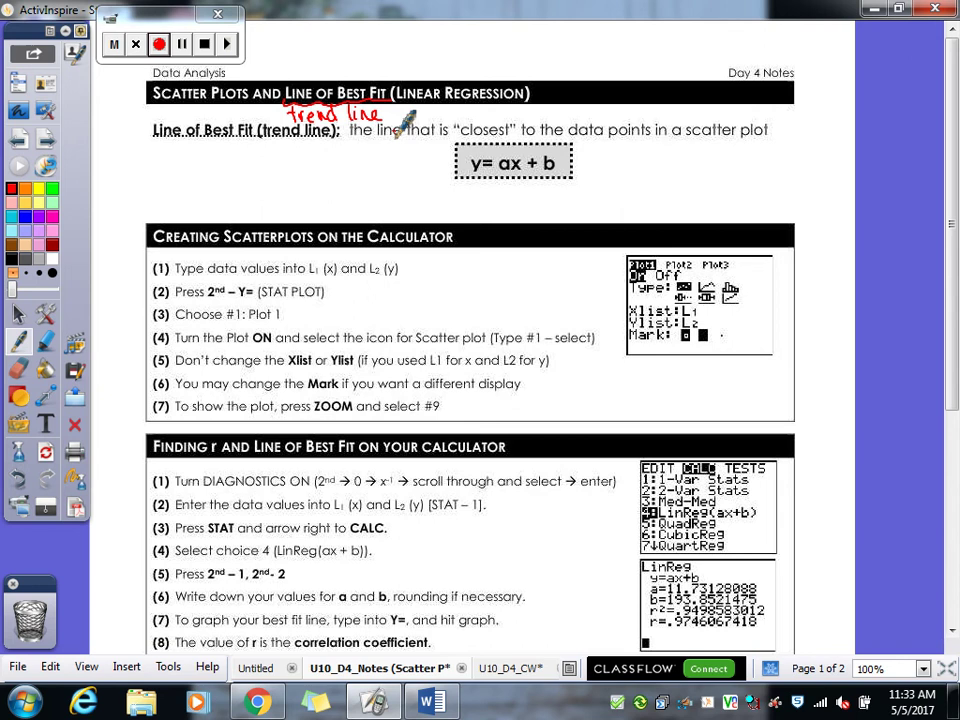
left_click(25, 188)
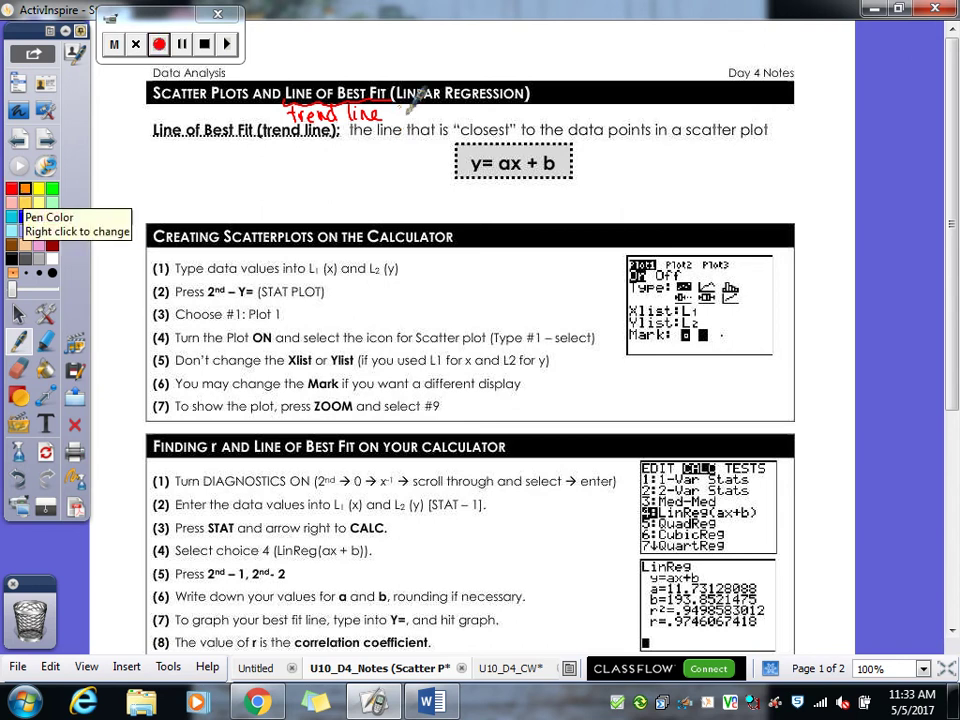
mouse_move(414, 98)
left_mouse_down()
mouse_move(500, 110)
mouse_move(538, 80)
mouse_move(392, 78)
mouse_move(462, 112)
left_mouse_up()
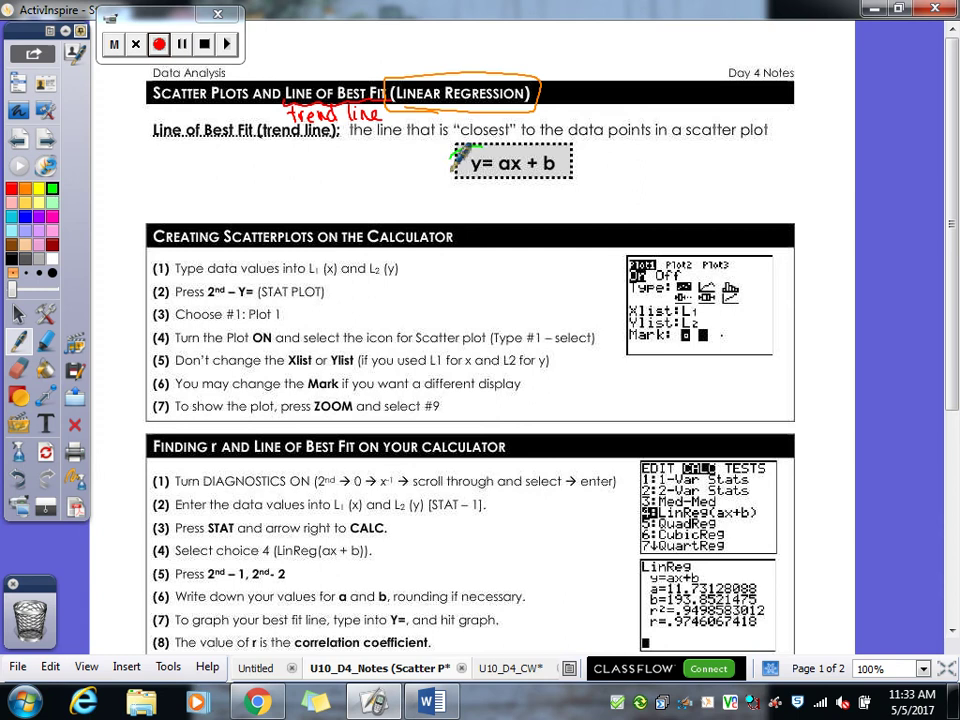
Circle y= ax + b in green with 'm = slope' beneath it, and outline Creating Scatterplots in cyan.
mouse_move(460, 176)
left_mouse_down()
mouse_move(562, 182)
mouse_move(576, 152)
mouse_move(486, 147)
mouse_move(458, 178)
left_mouse_up()
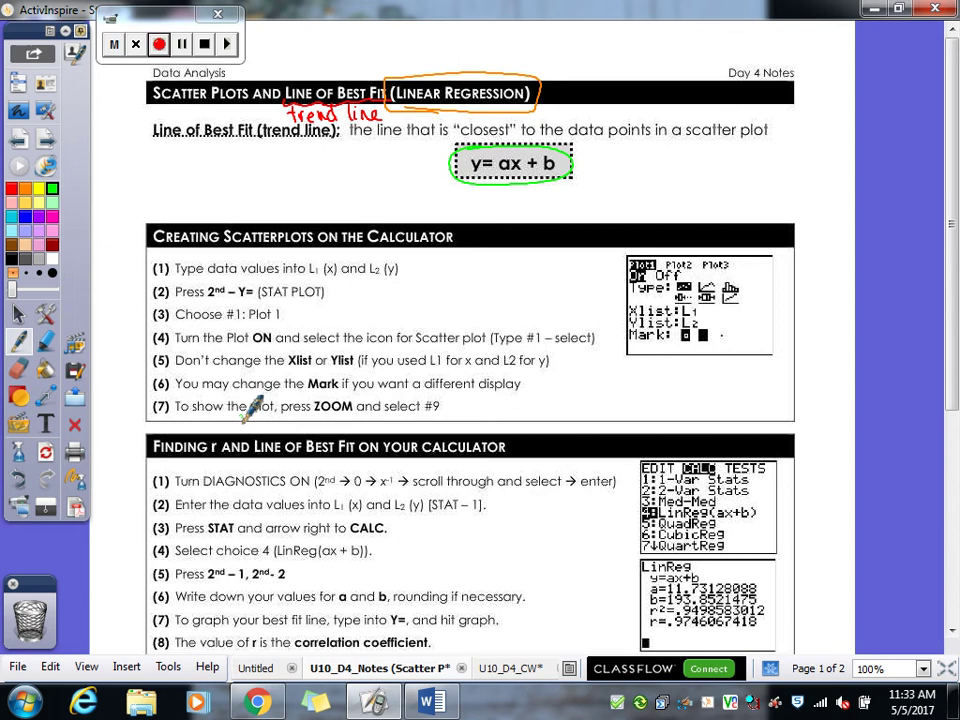
mouse_move(492, 181)
left_mouse_down()
mouse_move(508, 190)
mouse_move(484, 203)
mouse_move(505, 208)
mouse_move(612, 206)
left_mouse_up()
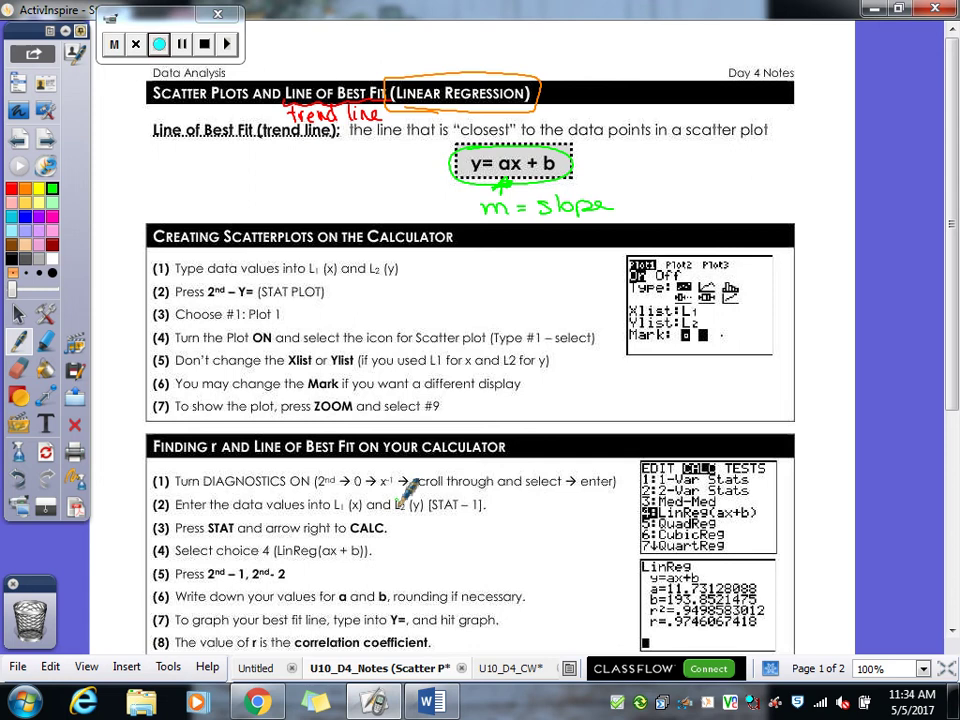
left_click(10, 216)
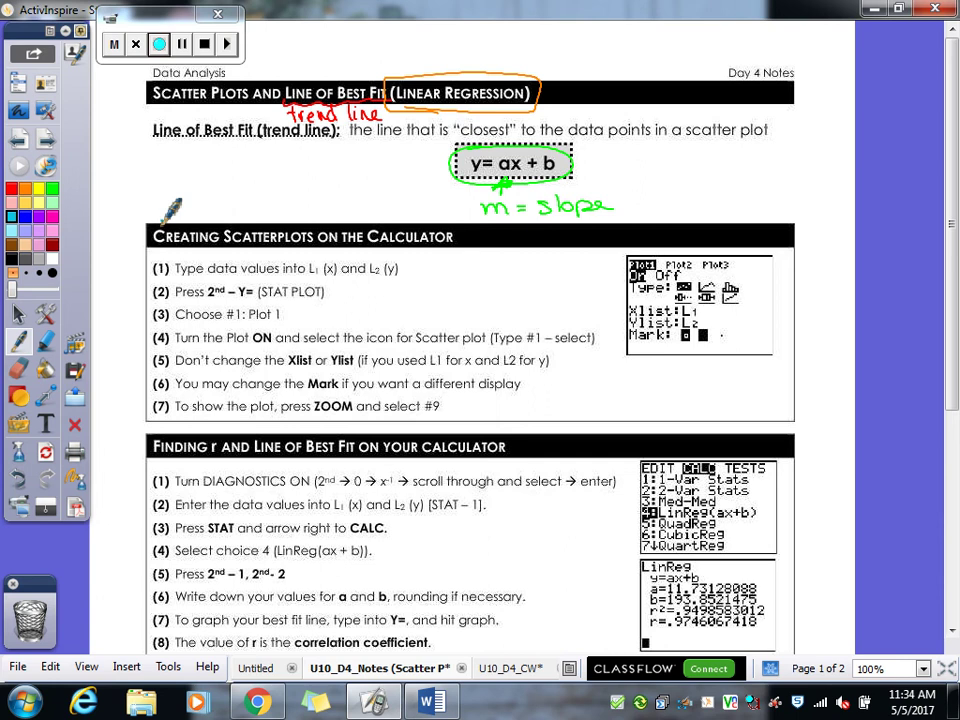
mouse_move(148, 224)
left_mouse_down()
mouse_move(166, 250)
mouse_move(425, 244)
mouse_move(460, 228)
left_mouse_up()
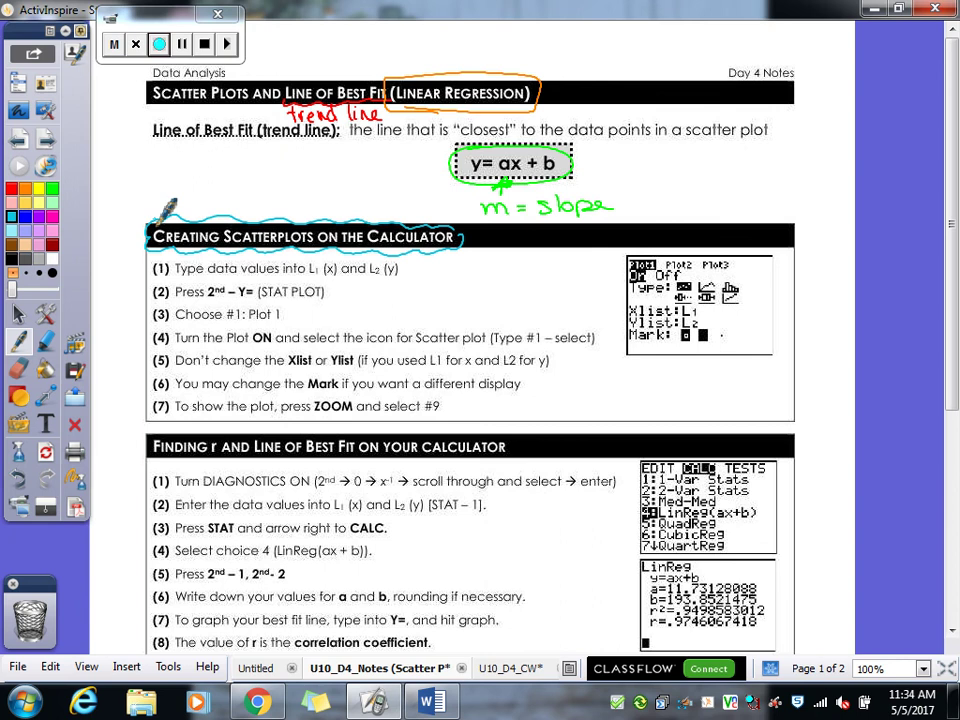
Outline the Finding r heading in dark blue, write 'correlation coefficient' beside step 1, and minimize ActivInspire.
scroll(947, 460, "down", 3)
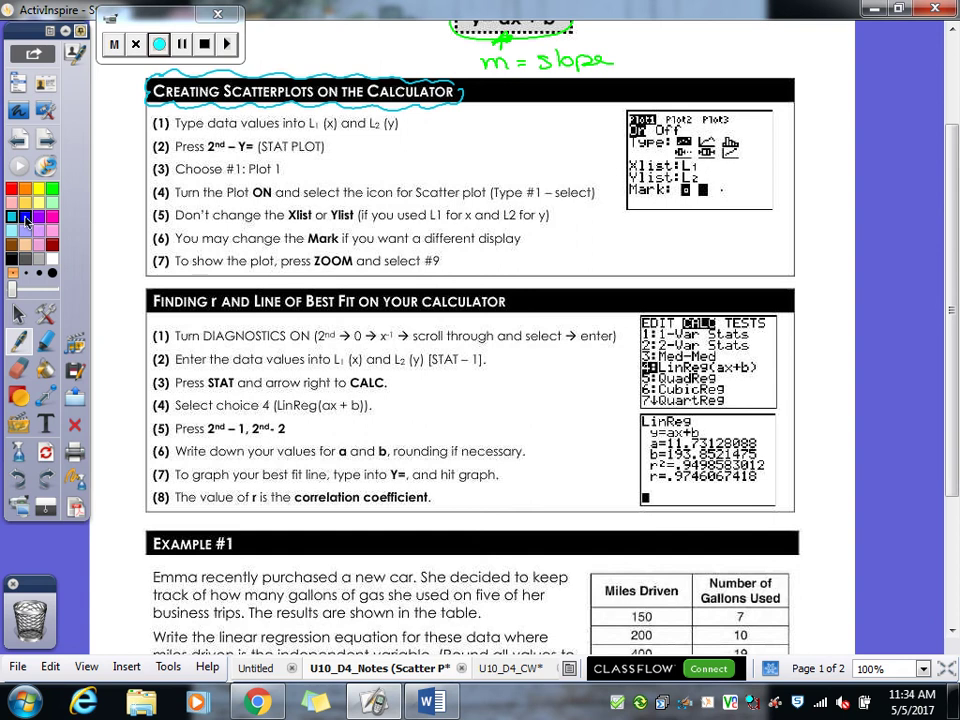
left_click(26, 217)
mouse_move(152, 289)
left_mouse_down()
mouse_move(202, 318)
mouse_move(352, 308)
mouse_move(482, 318)
mouse_move(512, 298)
mouse_move(251, 276)
mouse_move(172, 284)
mouse_move(224, 306)
mouse_move(176, 328)
mouse_move(118, 334)
mouse_move(198, 330)
left_mouse_up()
left_click_drag(110, 346, 104, 358)
mouse_move(112, 351)
left_mouse_down()
mouse_move(151, 359)
mouse_move(153, 345)
mouse_move(165, 353)
mouse_move(170, 341)
mouse_move(172, 357)
mouse_move(208, 350)
left_mouse_up()
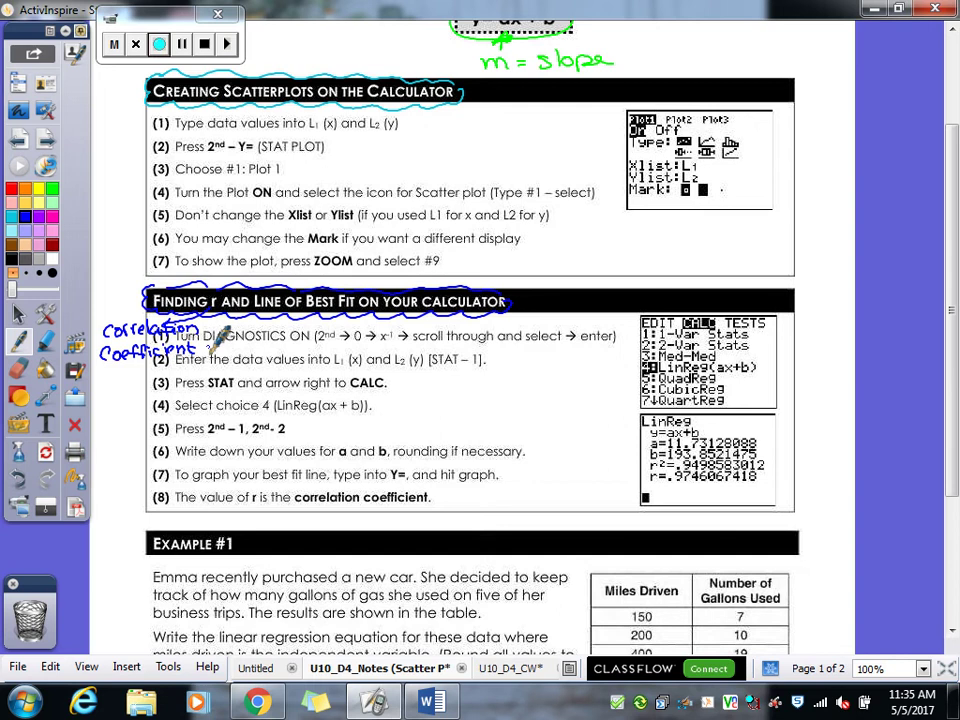
left_click(868, 10)
Launch TI-SmartView on the Large Screen view and clear the calculator home screen.
double_click(414, 76)
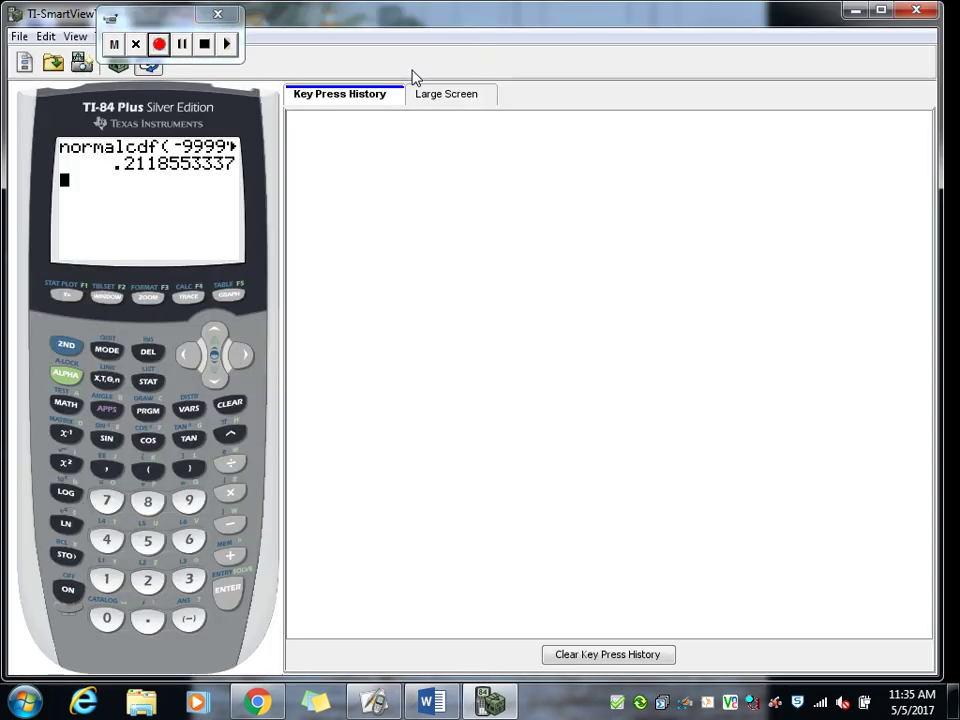
left_click(482, 97)
left_click(236, 405)
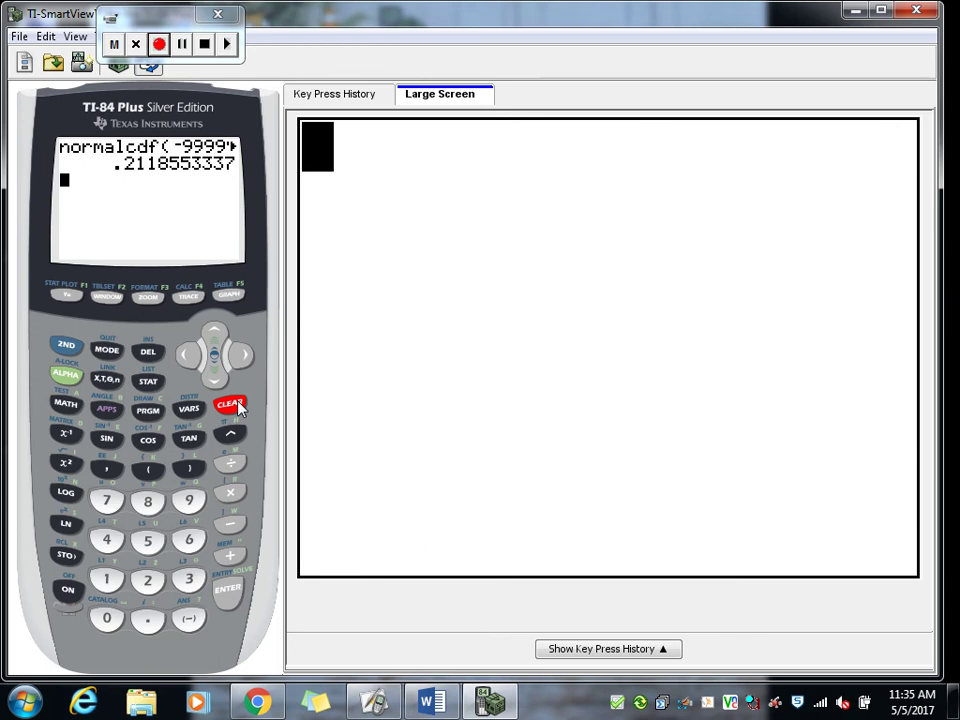
Locate DiagnosticOn in the calculator's CATALOG under the letter D.
left_click(66, 348)
left_click(107, 619)
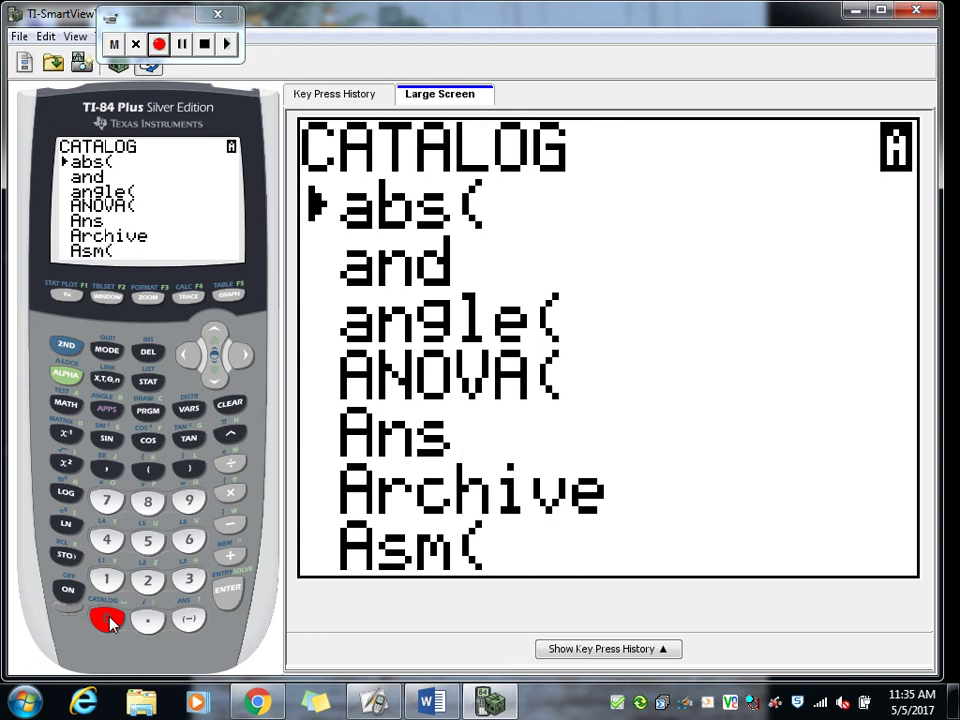
left_click(68, 434)
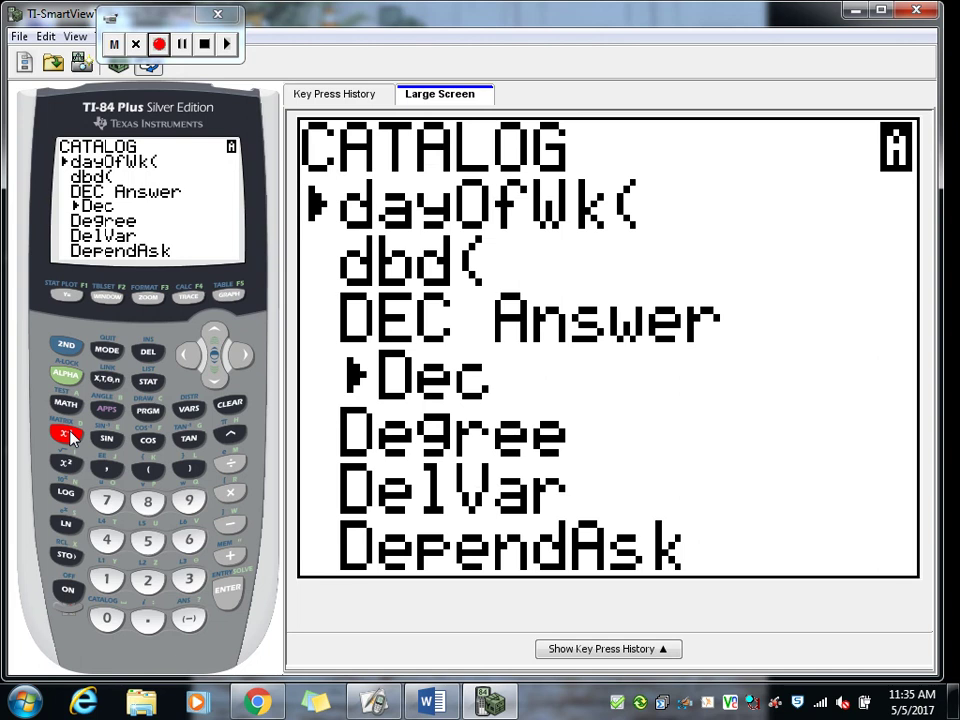
left_click(212, 380)
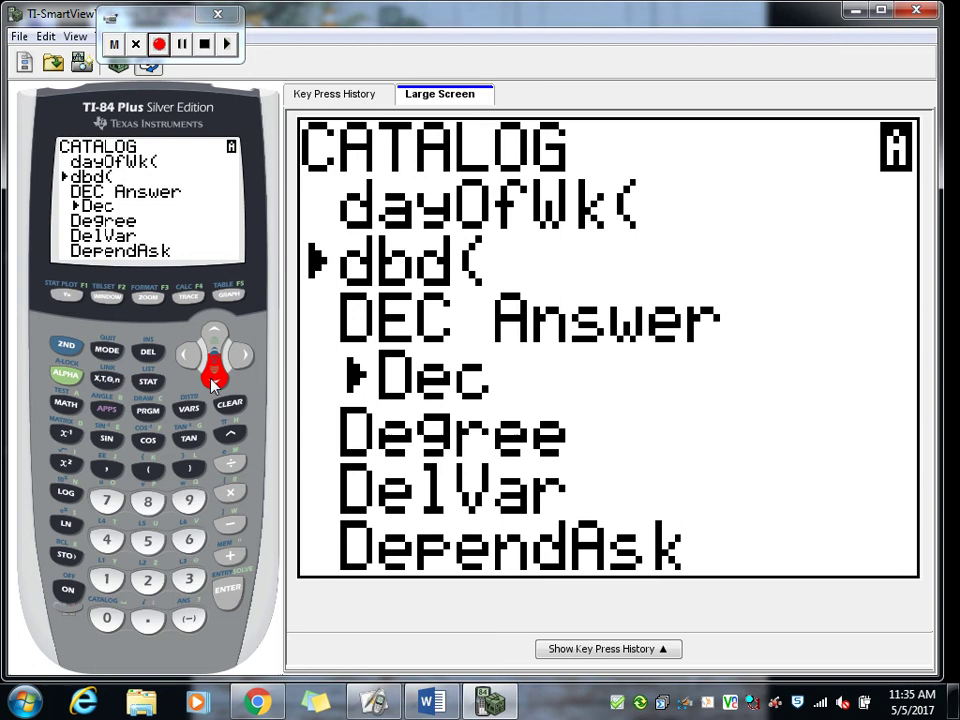
left_click(213, 378)
left_click(213, 378)
left_click(213, 378)
left_click(213, 378)
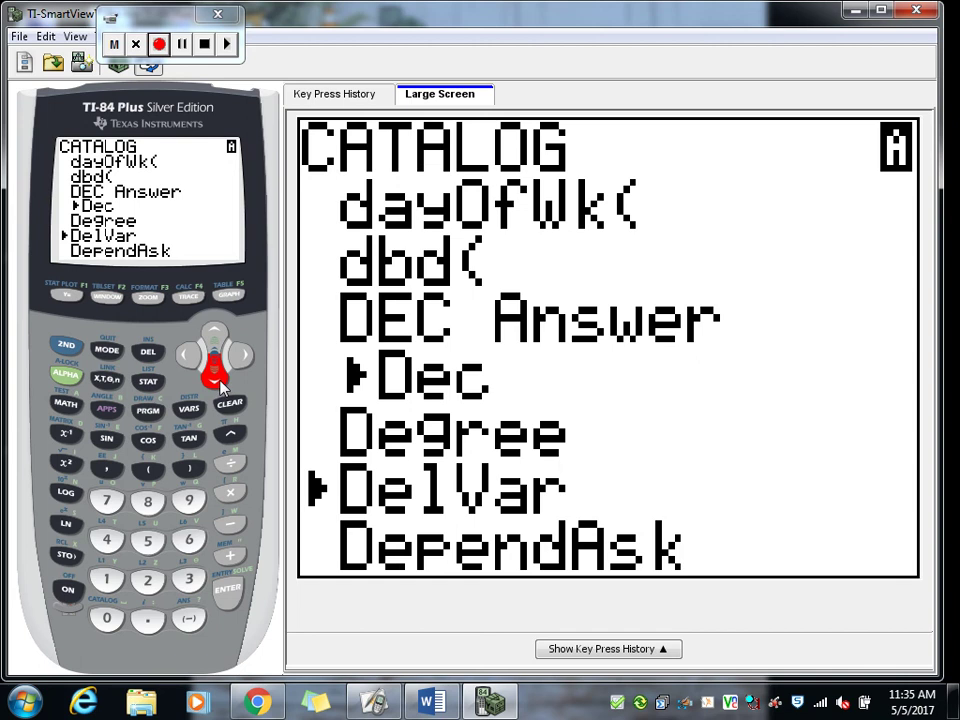
left_click(219, 386)
left_click(219, 386)
left_click(219, 386)
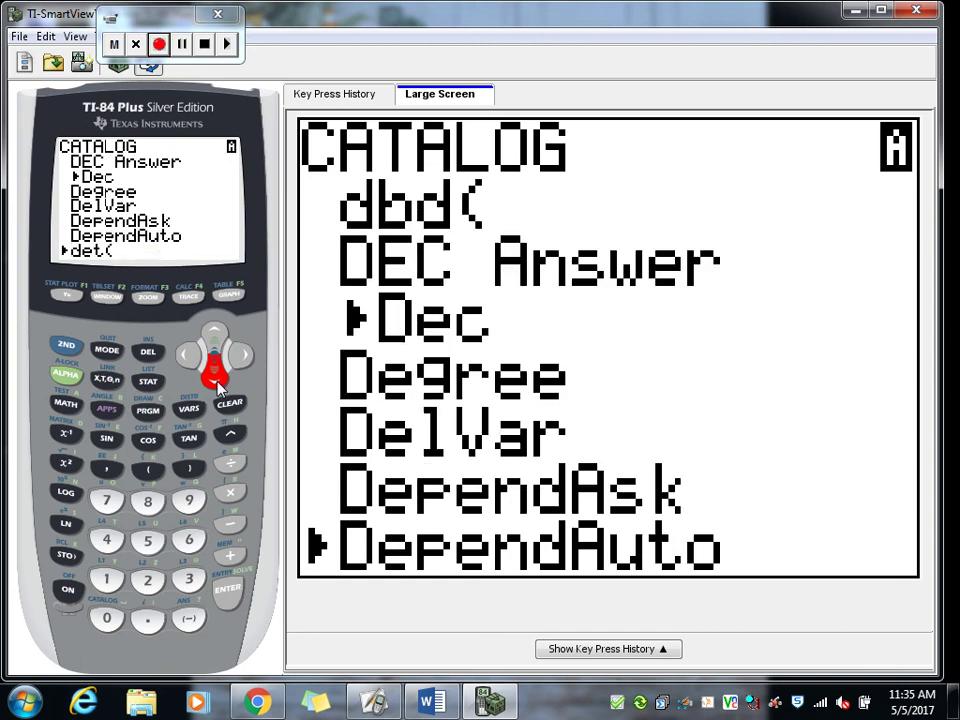
left_click(219, 386)
left_click(219, 386)
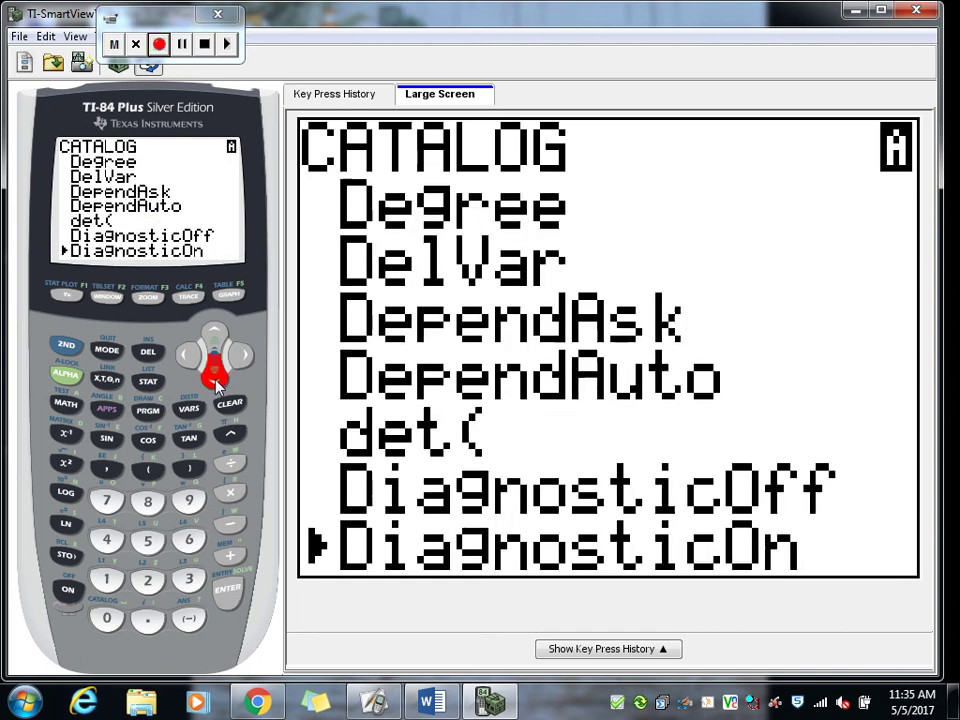
Run DiagnosticOn until the calculator shows Done, then return to the ActivInspire notes.
left_click(228, 592)
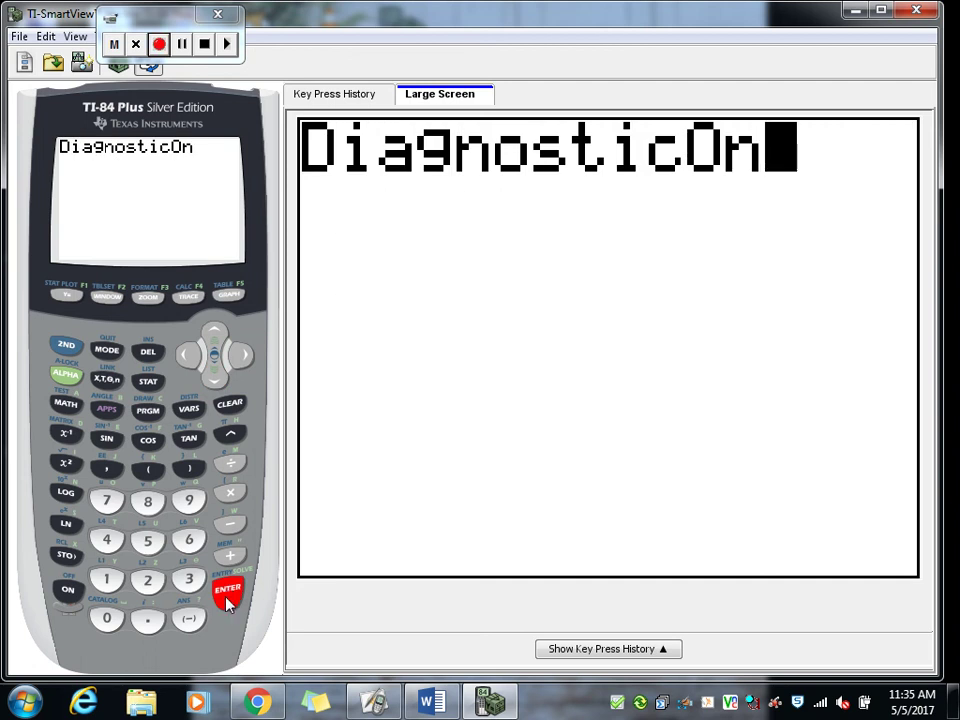
left_click(228, 592)
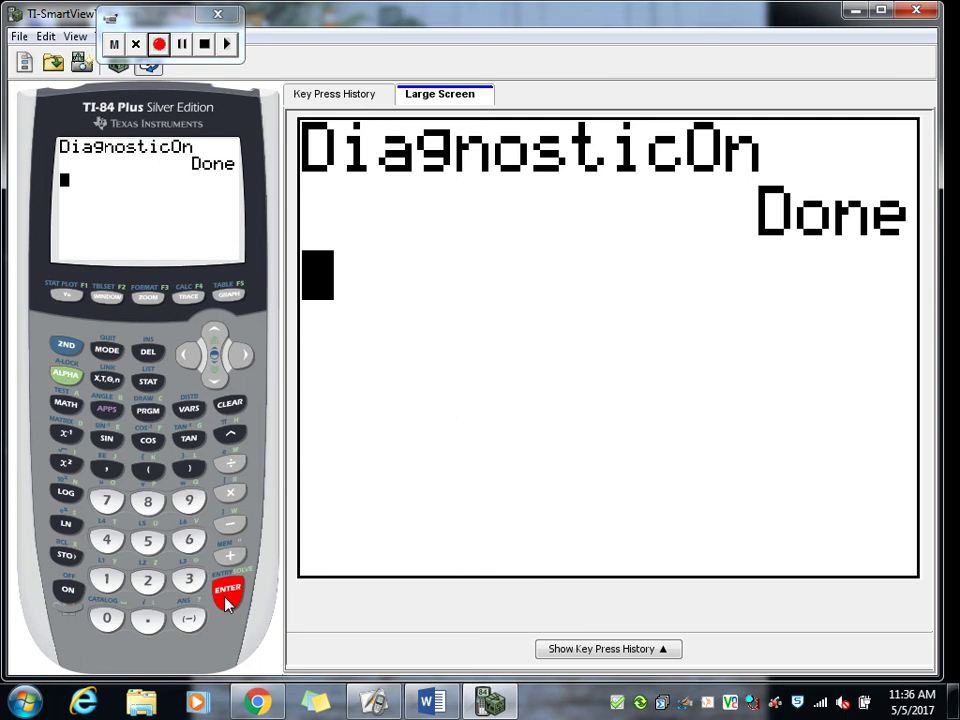
left_click(373, 703)
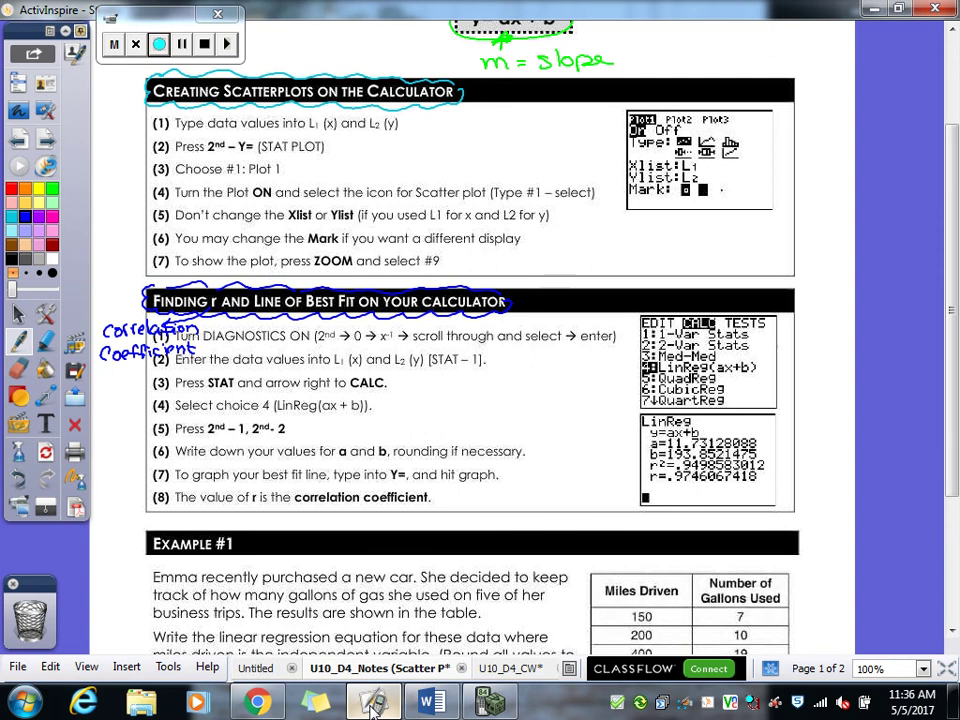
Write L1 over Miles Driven and L2 over Number of Gallons Used in Example #1's table.
scroll(470, 350, "down", 4)
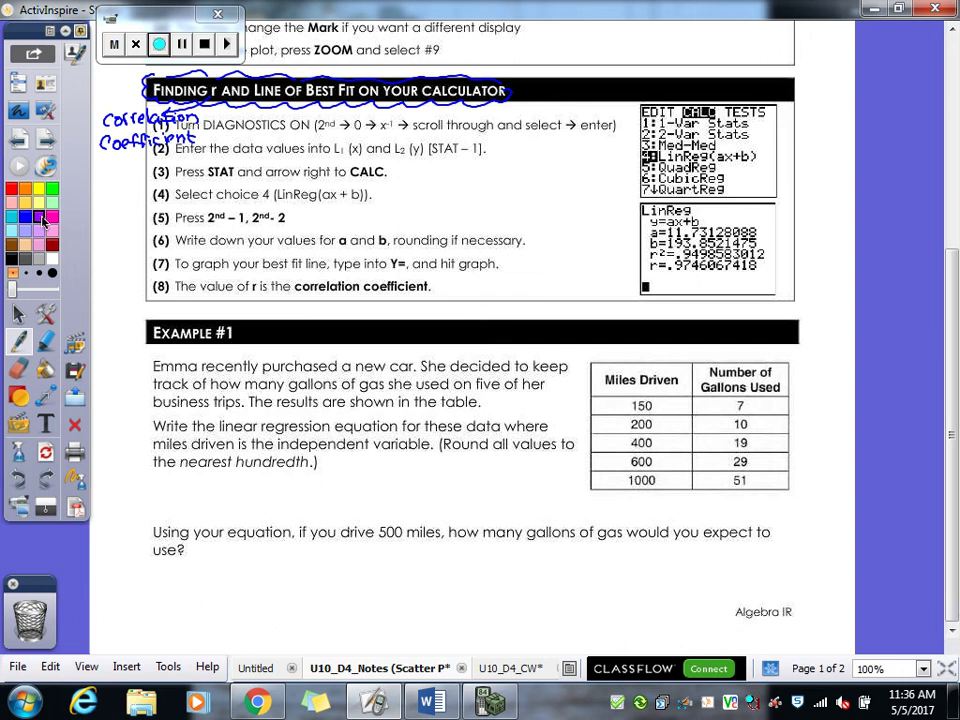
left_click_drag(629, 358, 647, 364)
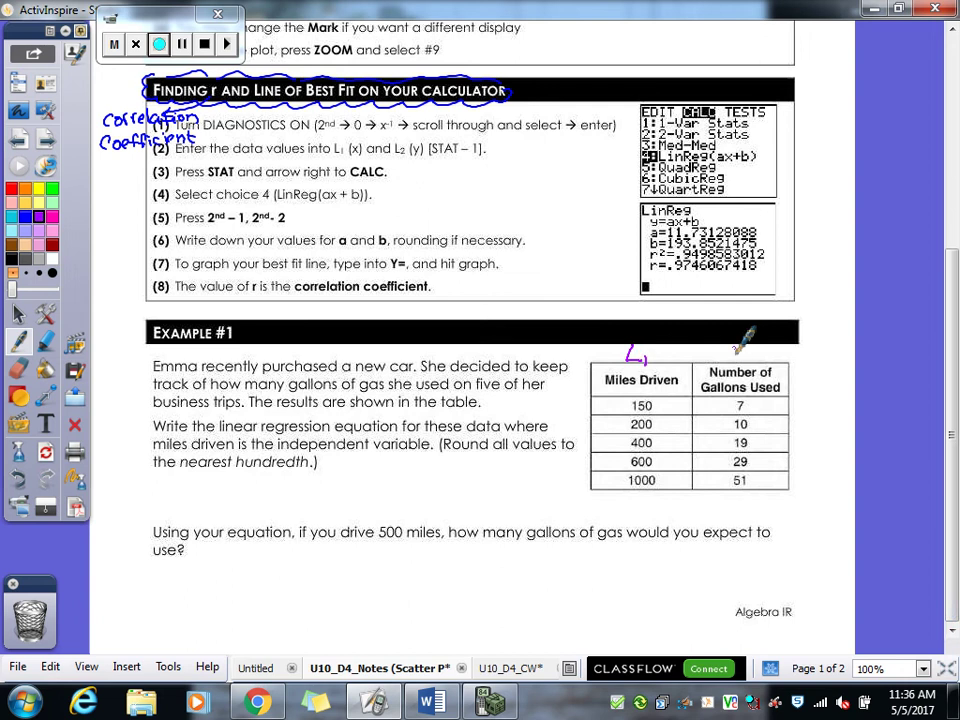
left_click_drag(732, 347, 758, 366)
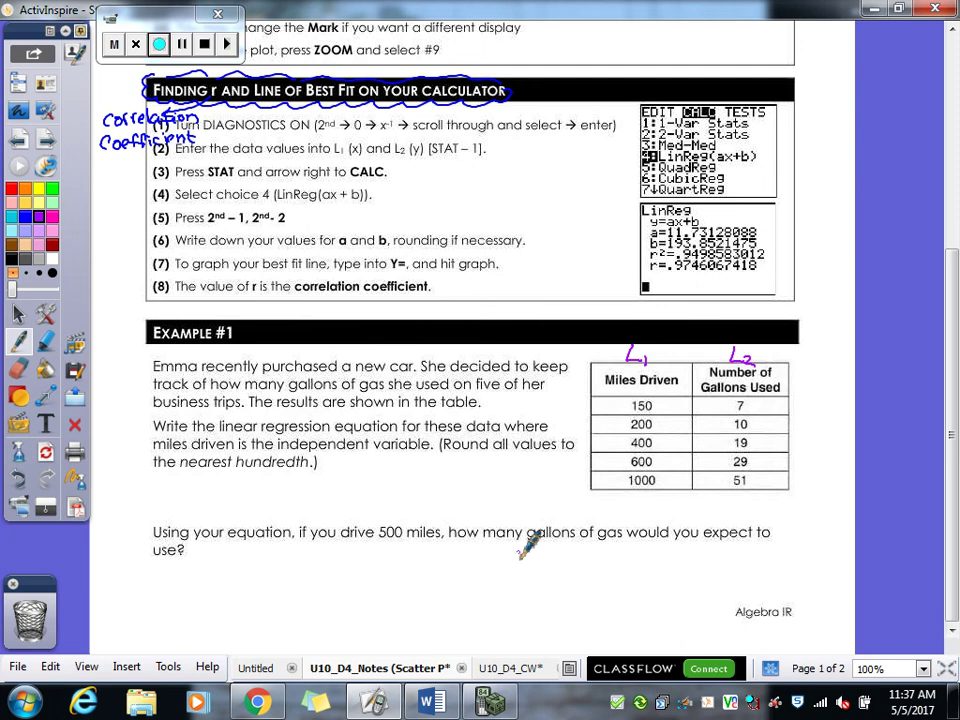
Open the STAT list editor in TI-SmartView and enter 150 and 200 into L1.
key("alt+Tab")
left_click(148, 381)
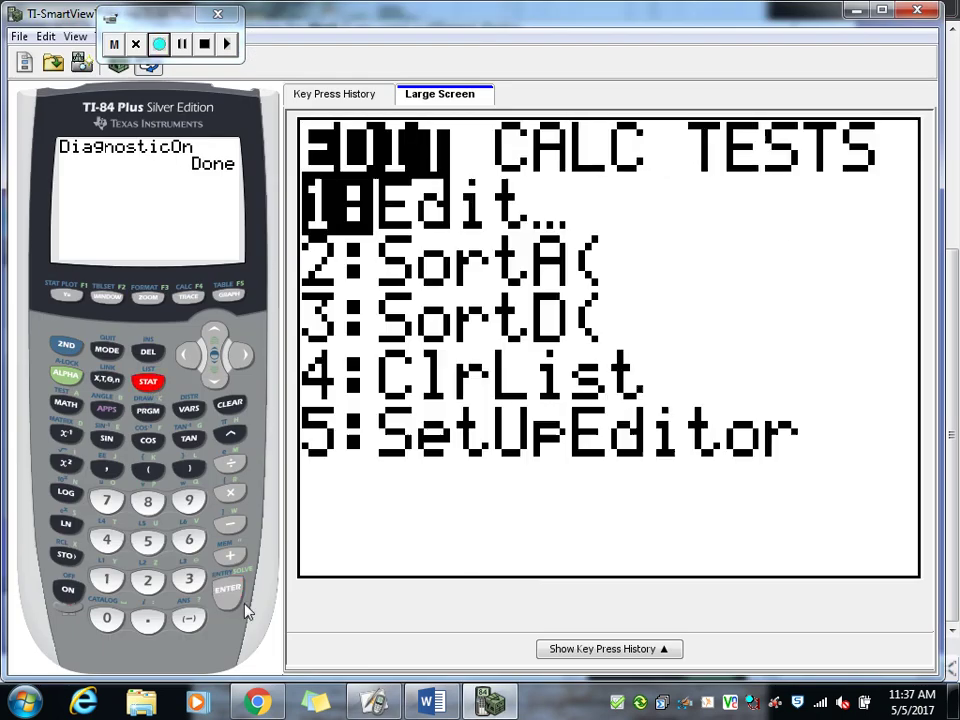
left_click(236, 594)
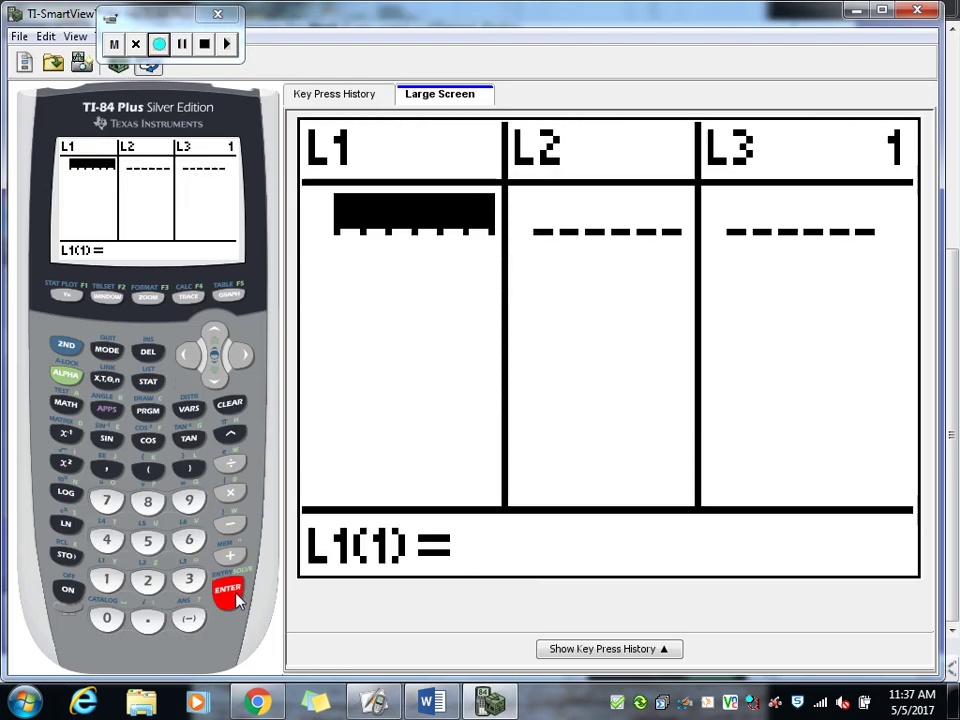
left_click(107, 579)
left_click(147, 540)
left_click(107, 618)
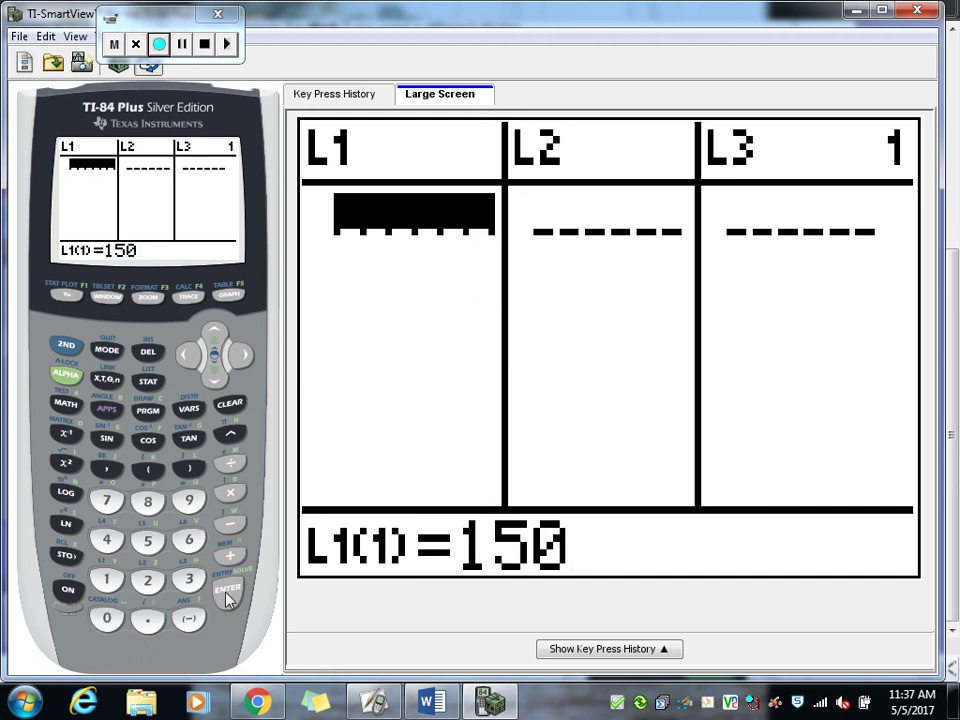
left_click(226, 592)
left_click(147, 580)
left_click(112, 619)
left_click(107, 618)
left_click(226, 592)
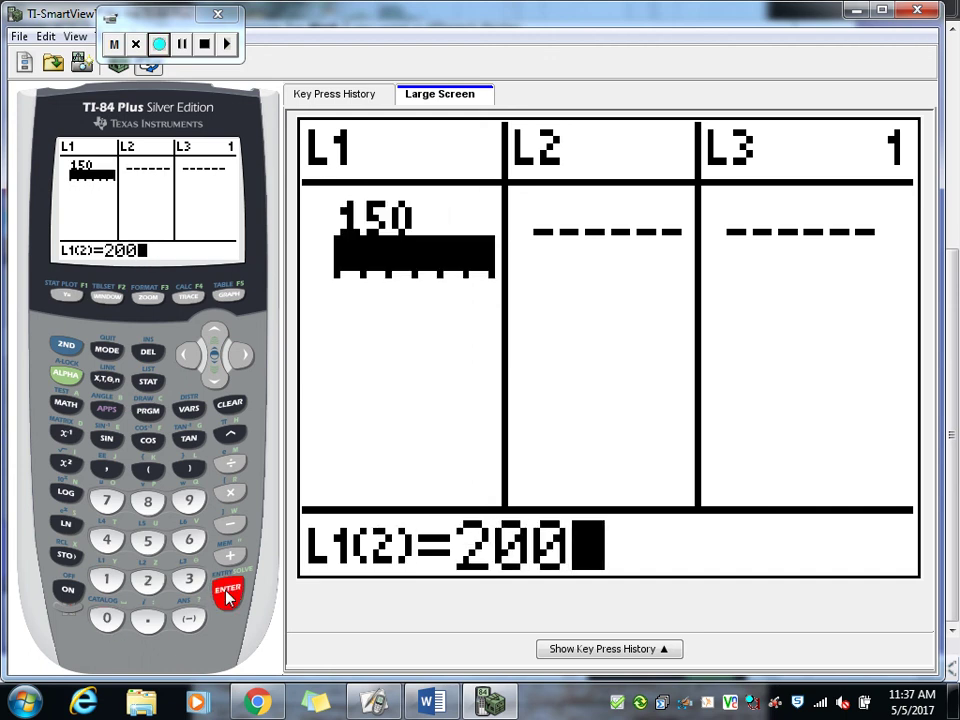
Enter the remaining miles 400, 600 and 1000 into L1.
left_click(107, 540)
left_click(107, 618)
left_click(116, 622)
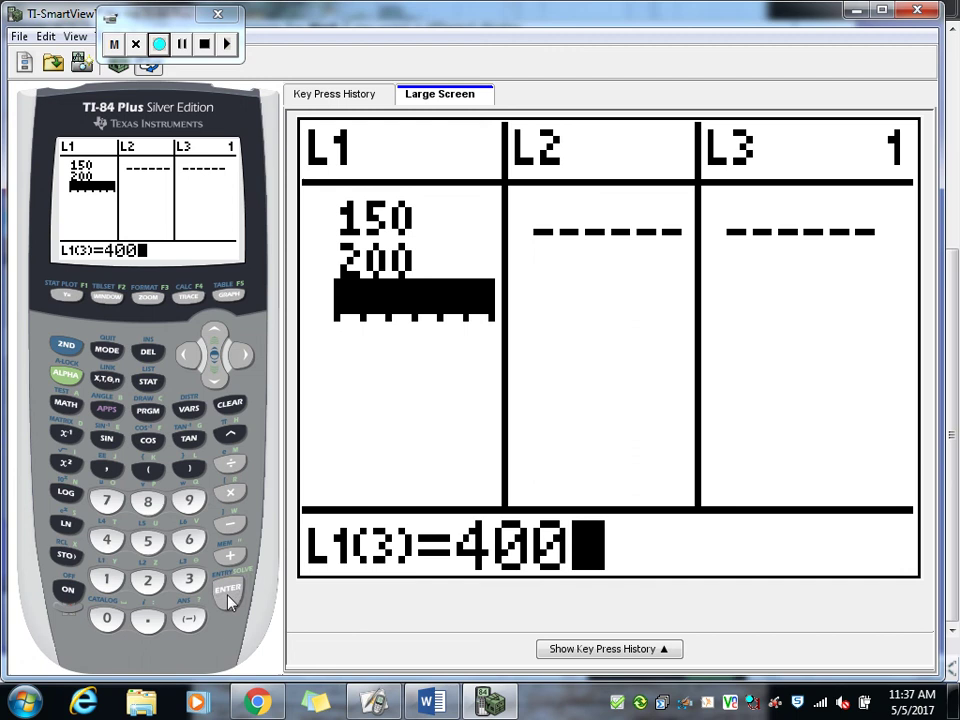
left_click(228, 592)
left_click(376, 703)
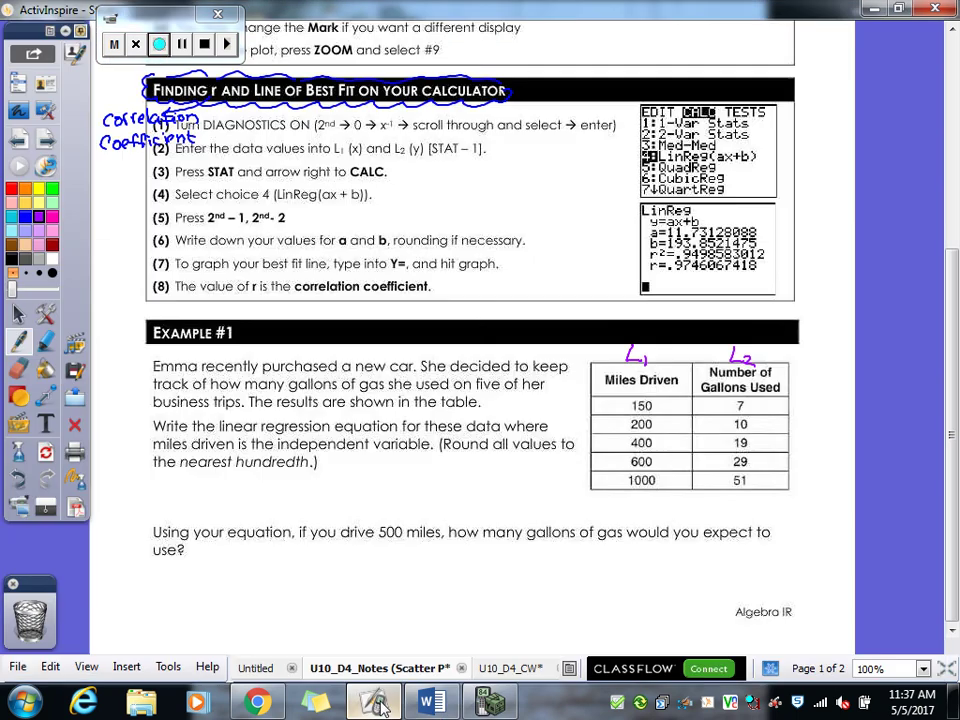
left_click(378, 705)
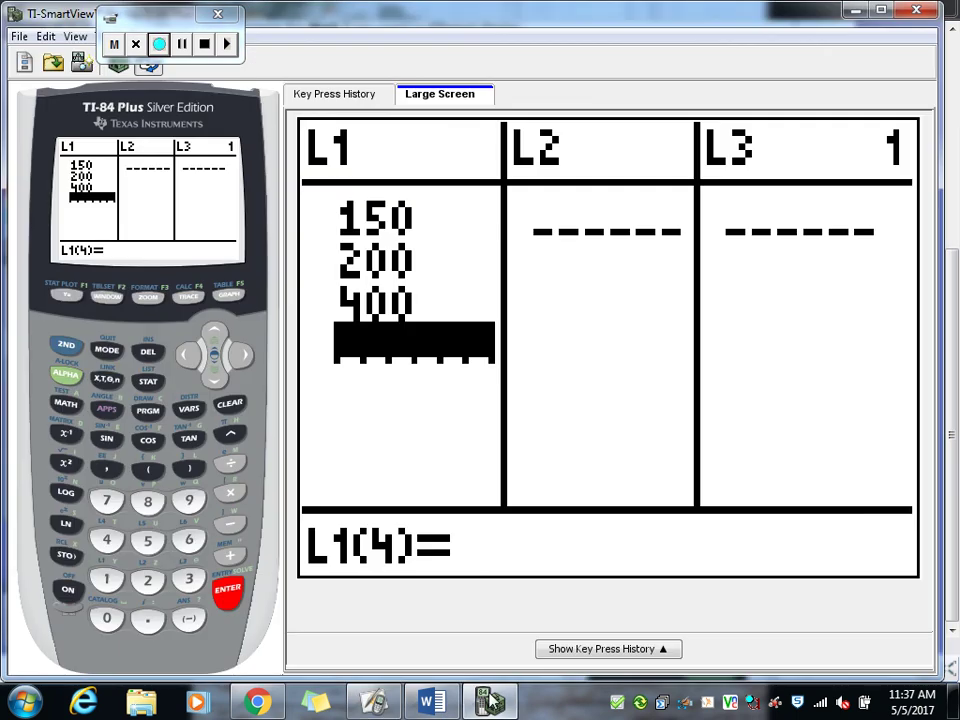
left_click(186, 546)
left_click(106, 617)
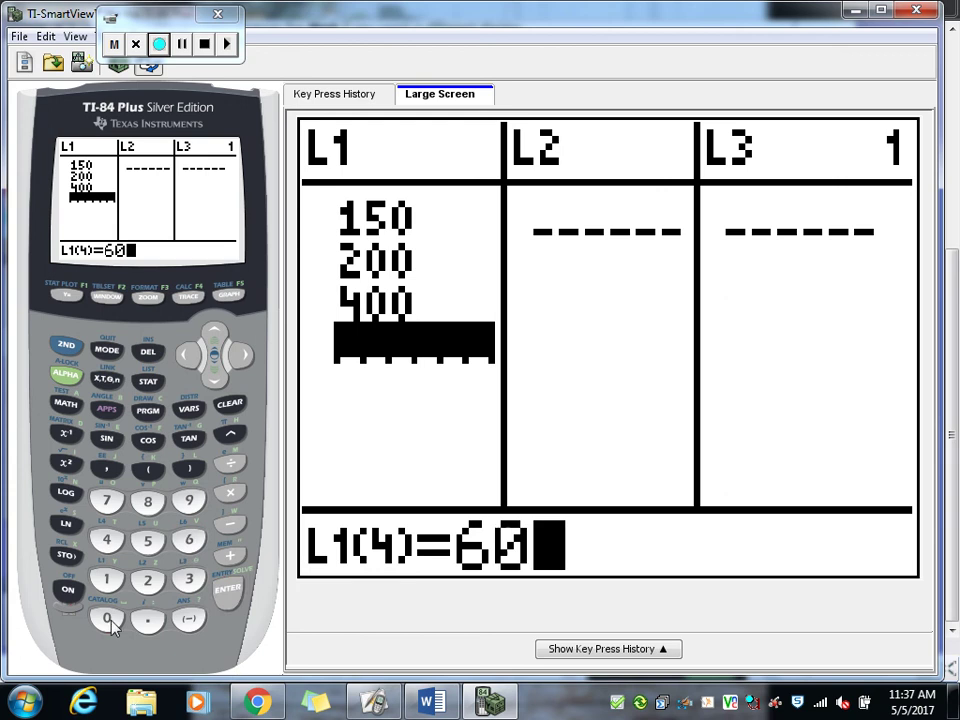
left_click(106, 617)
left_click(226, 592)
left_click(106, 578)
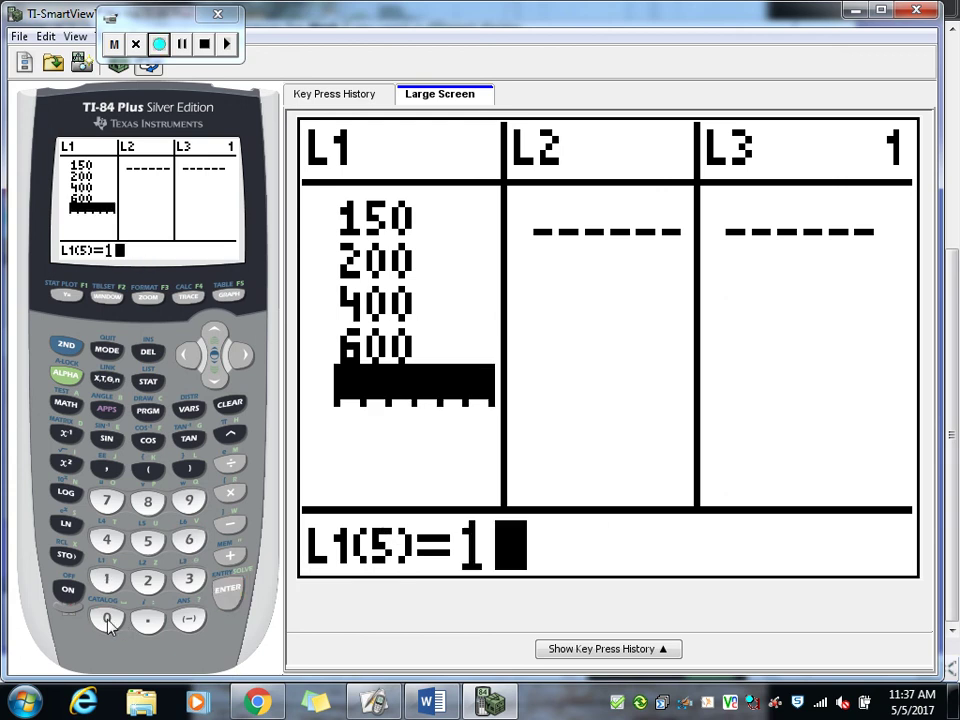
left_click(107, 618)
left_click(107, 618)
left_click(110, 620)
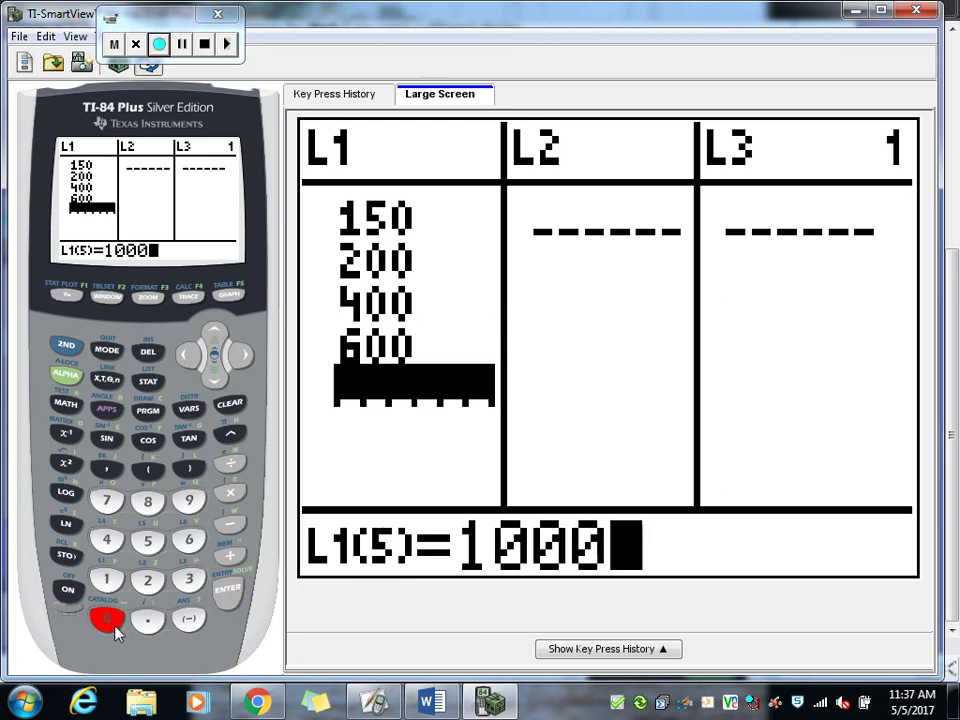
left_click(228, 592)
Start L2 with the gallons values 7 and 10.
left_click(241, 355)
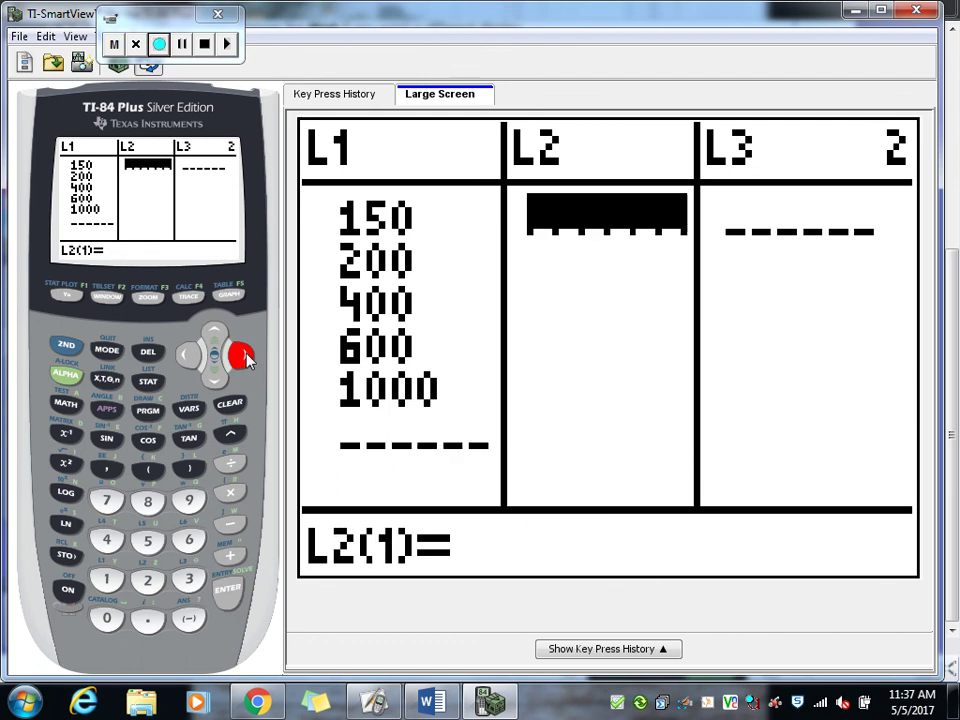
left_click(372, 703)
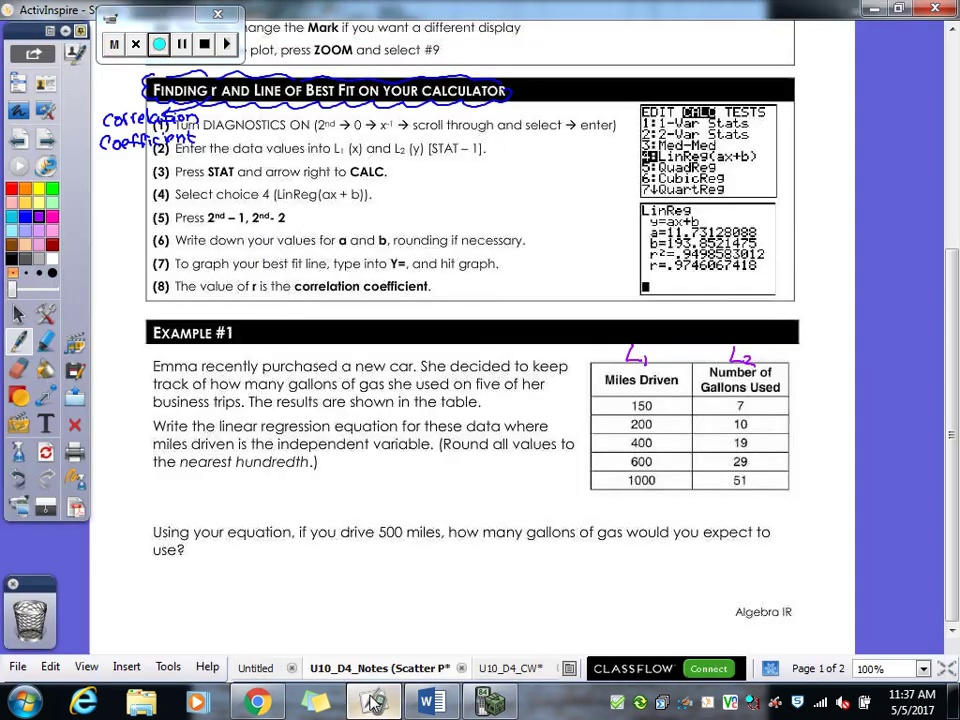
left_click(372, 703)
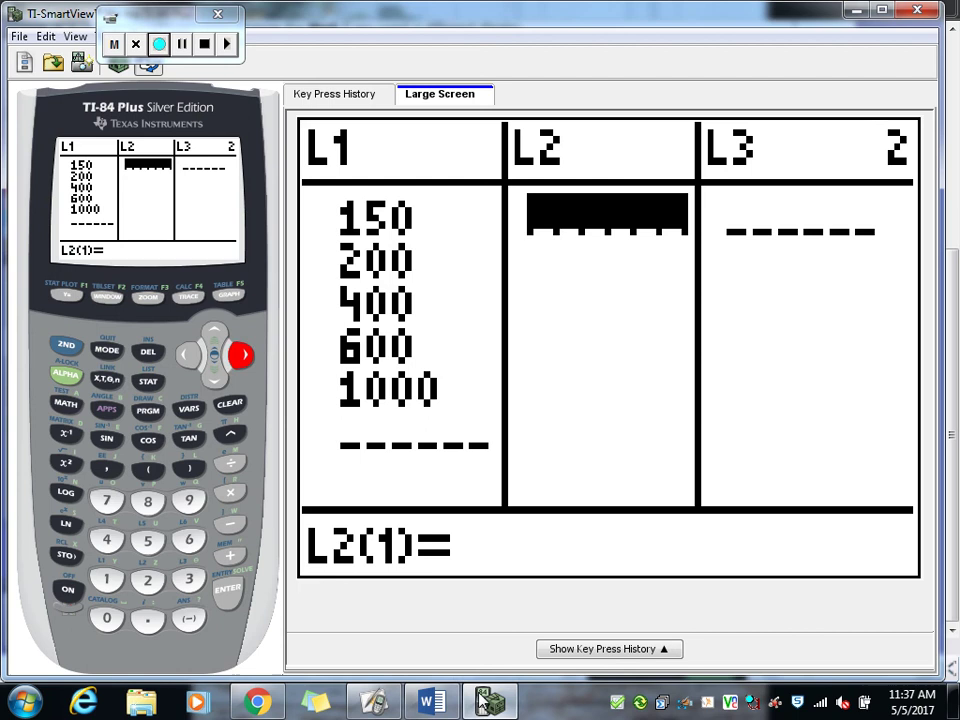
left_click(107, 502)
left_click(228, 590)
left_click(107, 579)
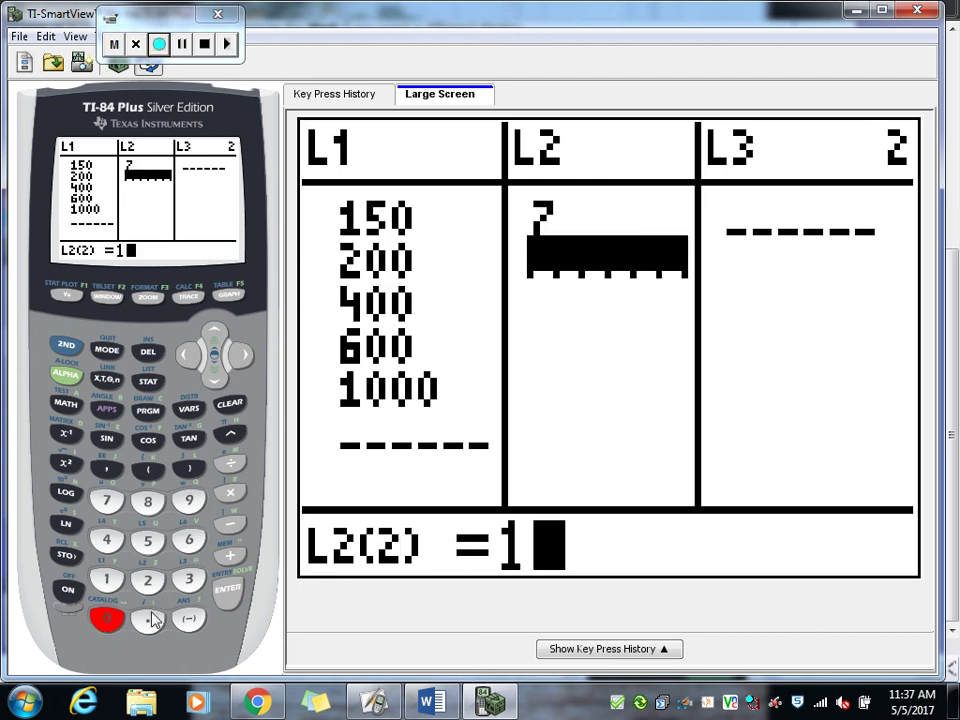
left_click(107, 617)
left_click(228, 590)
Finish L2 with the gallons values 19, 29 and 51.
left_click(107, 579)
left_click(188, 500)
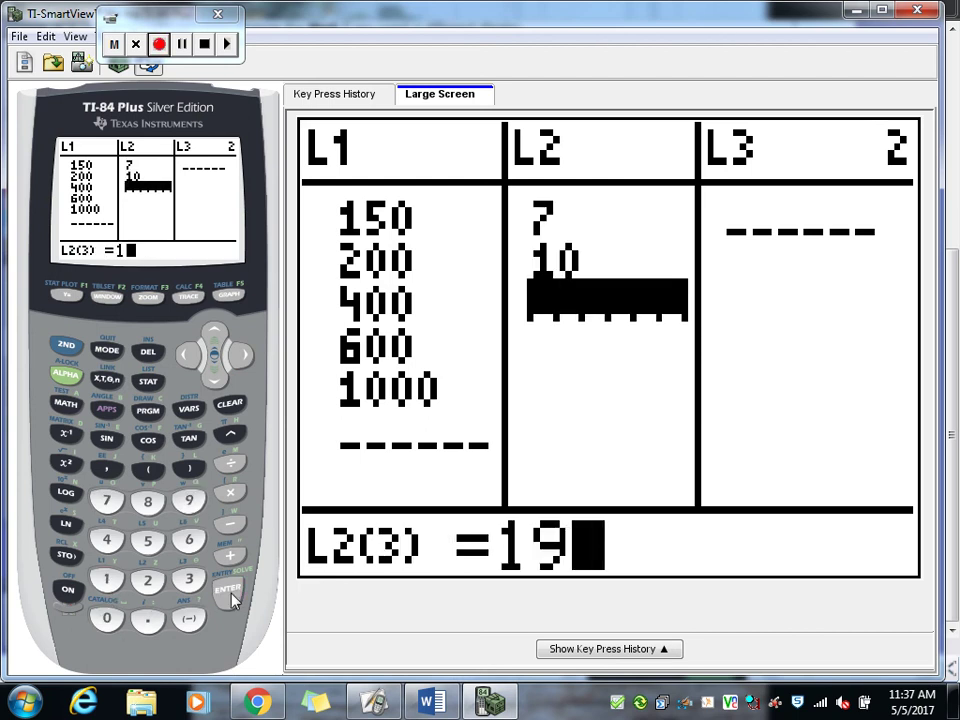
left_click(228, 590)
left_click(147, 585)
left_click(188, 500)
left_click(228, 590)
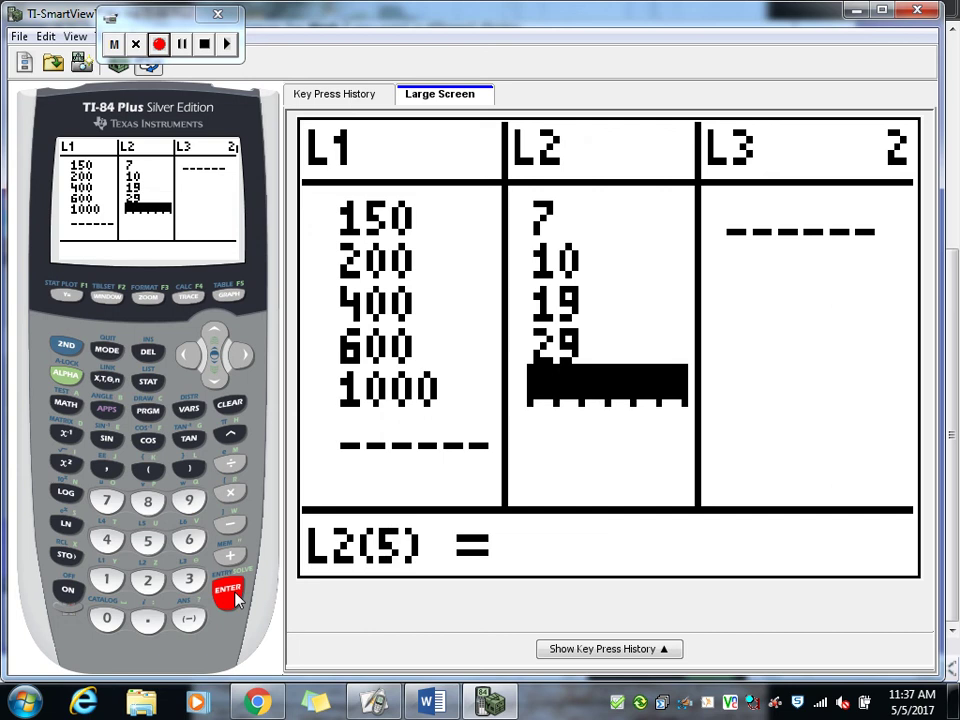
left_click(488, 703)
left_click(488, 703)
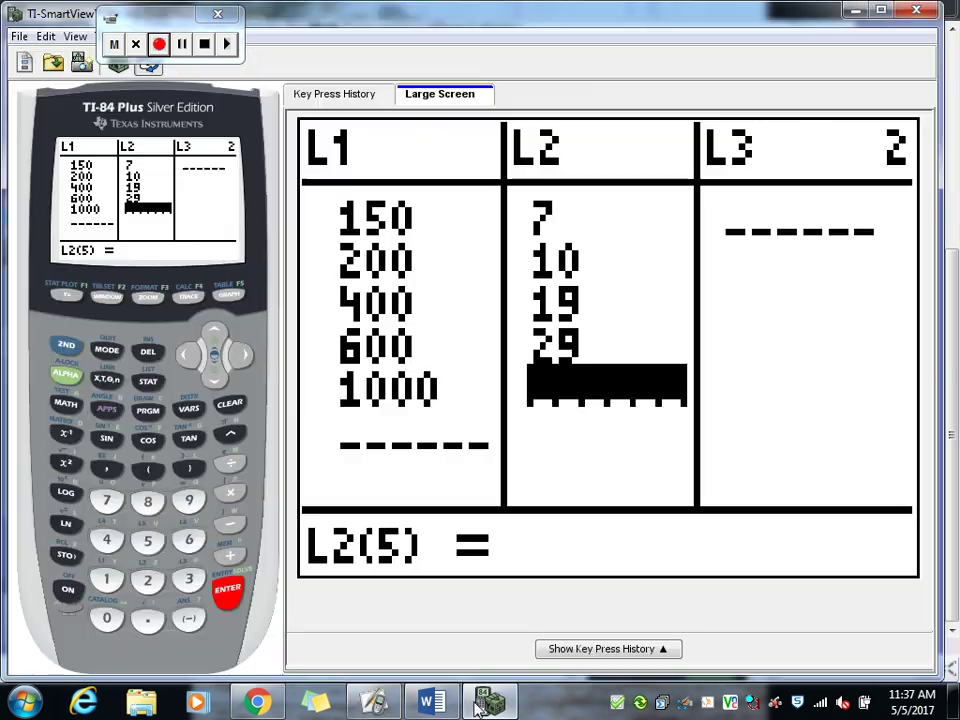
left_click(147, 541)
left_click(107, 579)
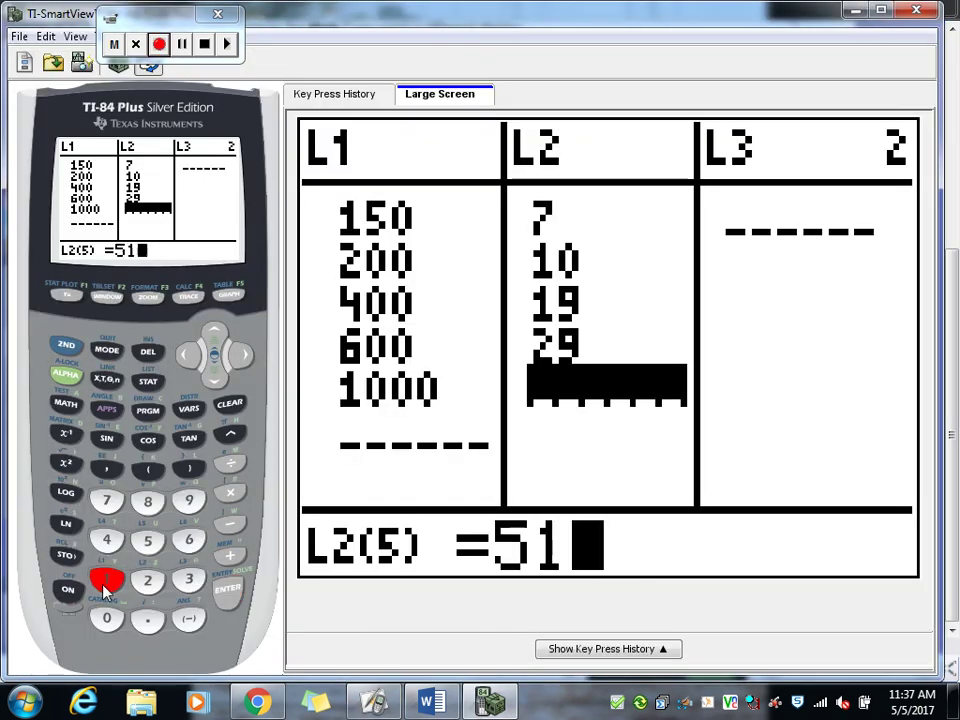
left_click(228, 592)
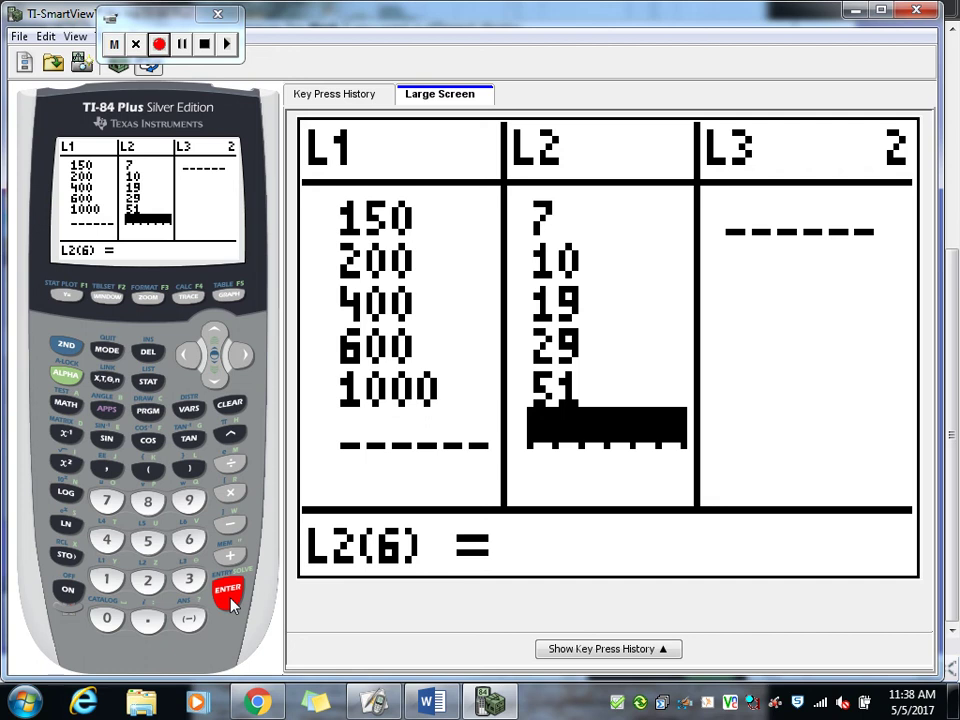
Switch back to the ActivInspire flipchart showing Example #1.
left_click(372, 703)
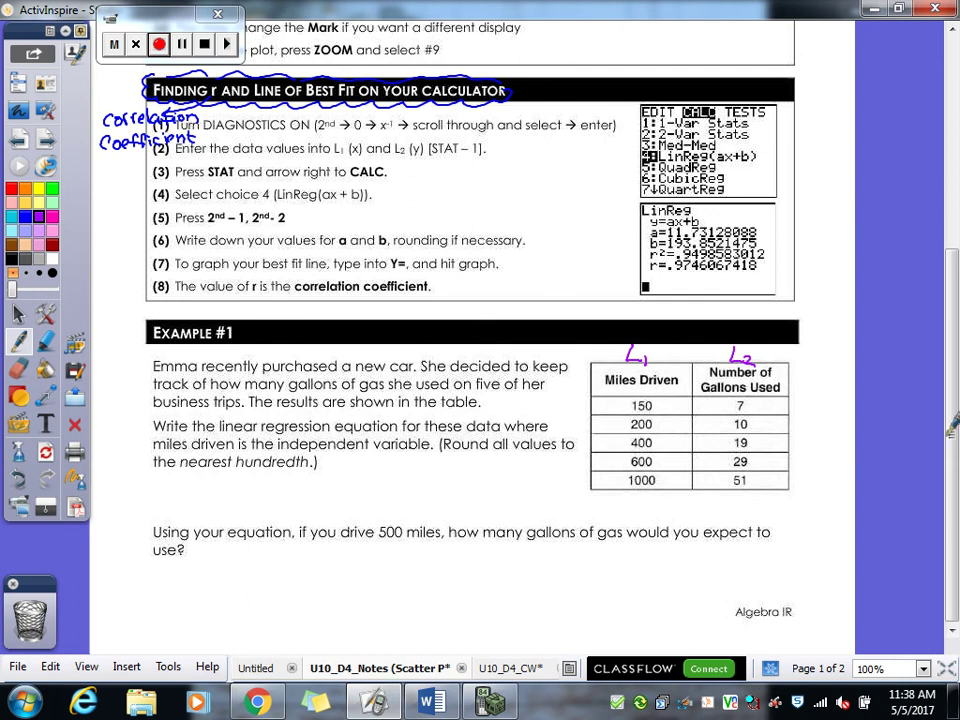
Scroll up to the Creating Scatterplots on the Calculator steps.
scroll(952, 383, "up", 1)
scroll(952, 383, "up", 1)
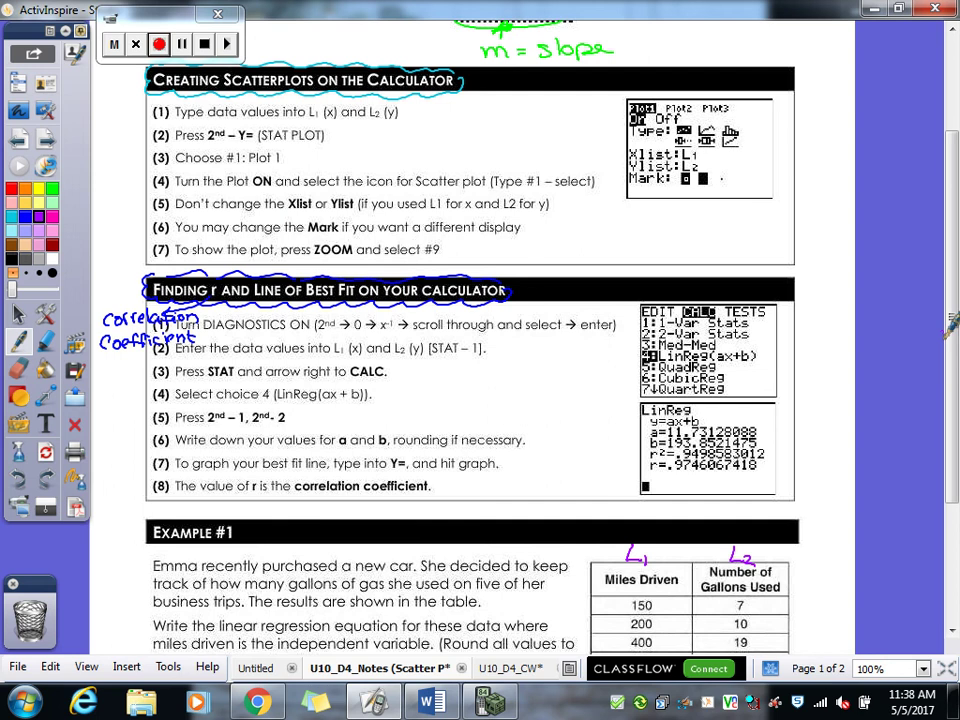
Turn Plot1 On in STAT PLOT as an L1-versus-L2 scatter plot with square marks.
left_click(485, 703)
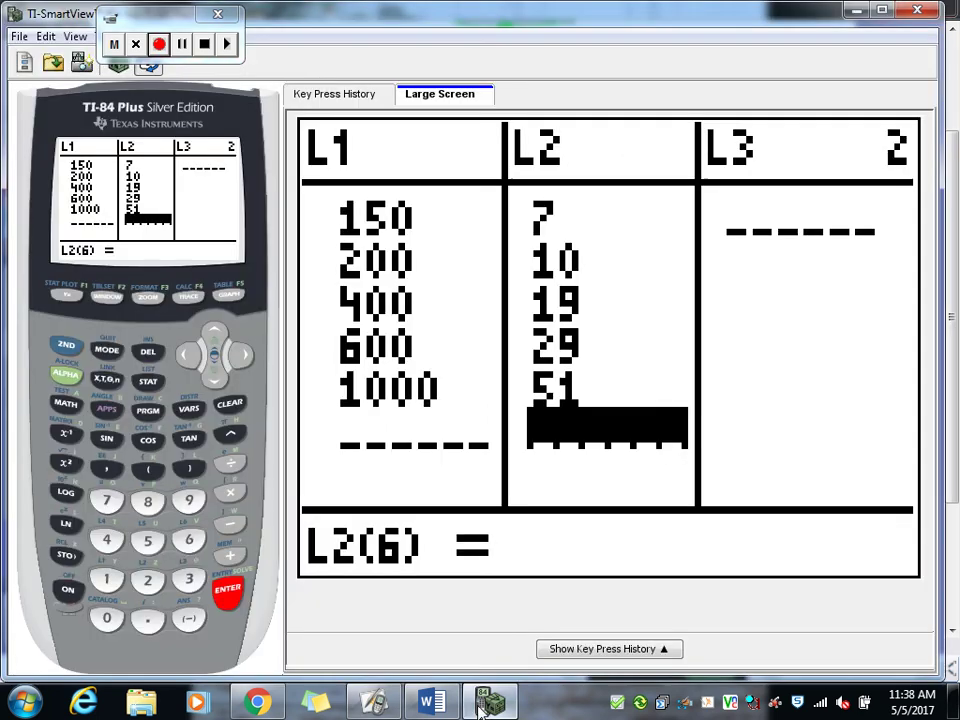
left_click(66, 344)
left_click(66, 296)
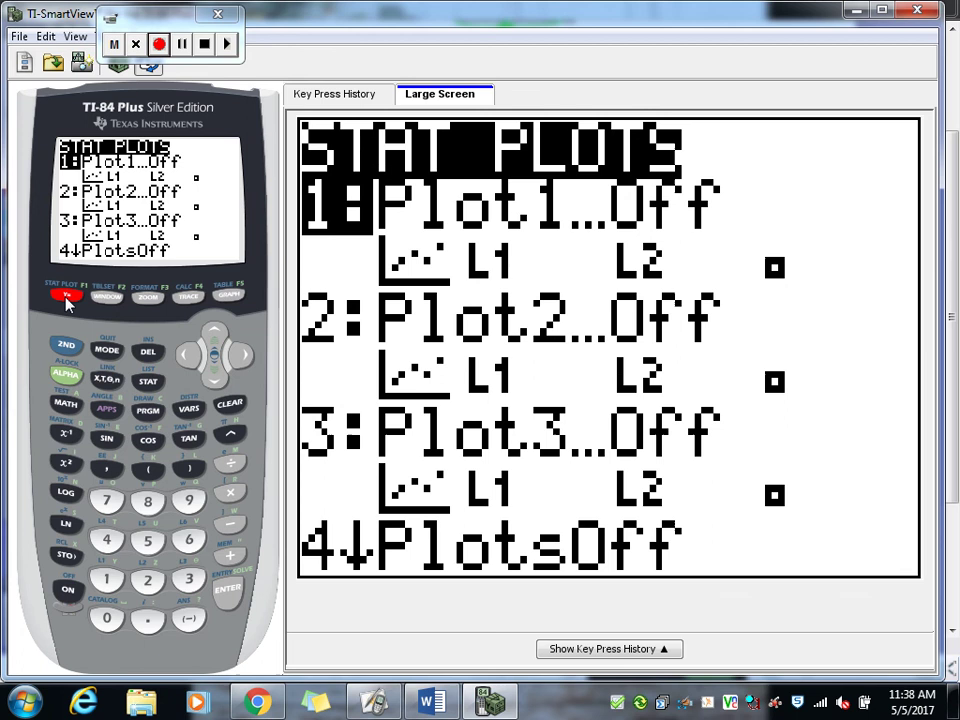
left_click(230, 592)
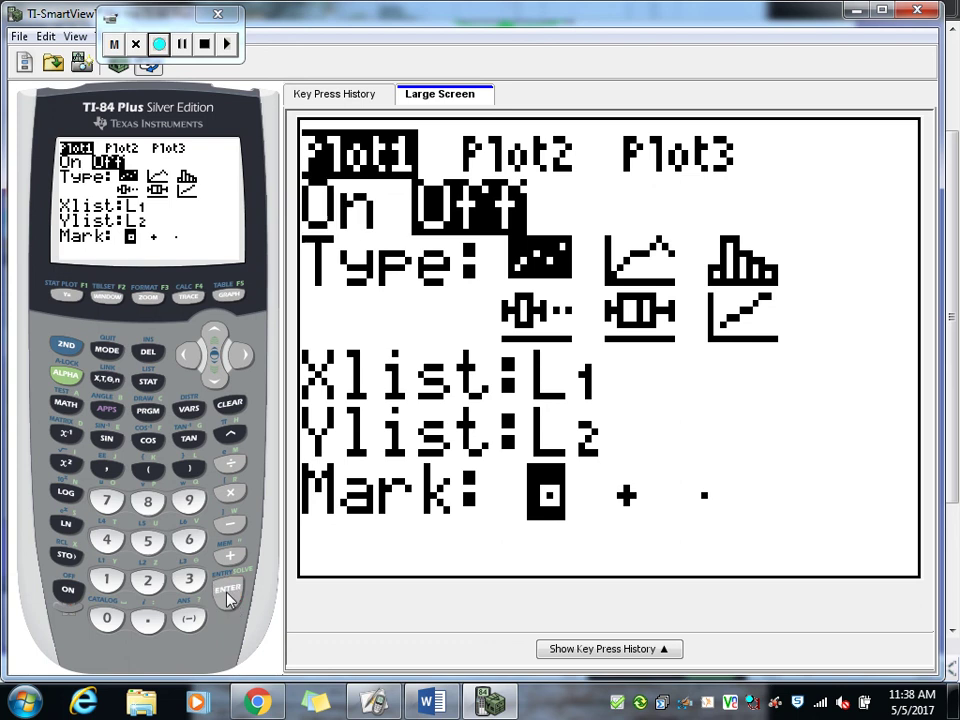
left_click(229, 598)
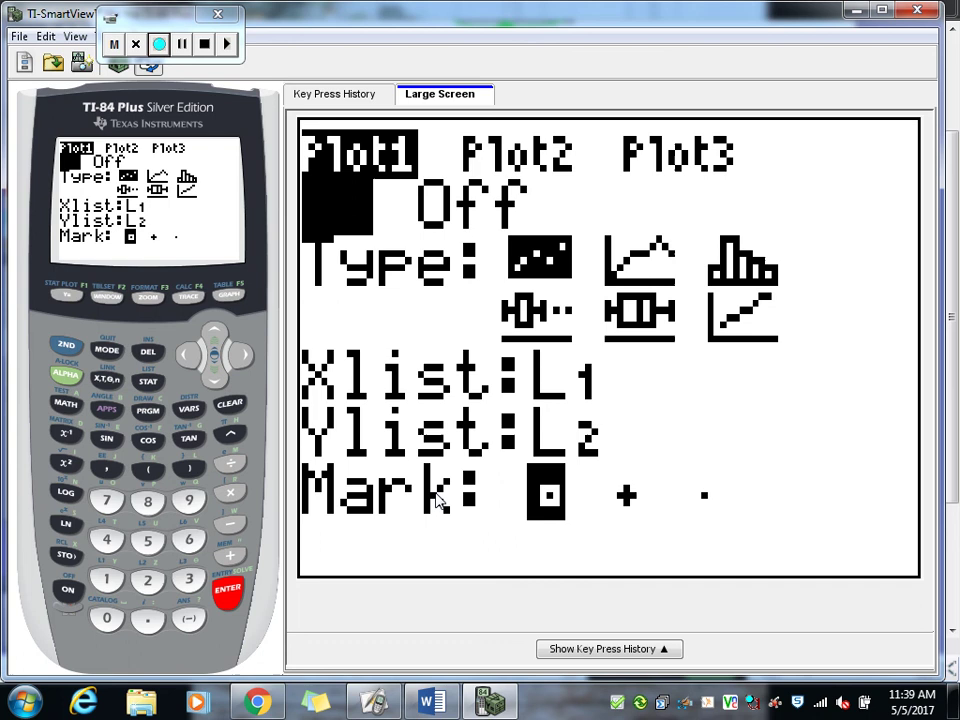
left_click(215, 377)
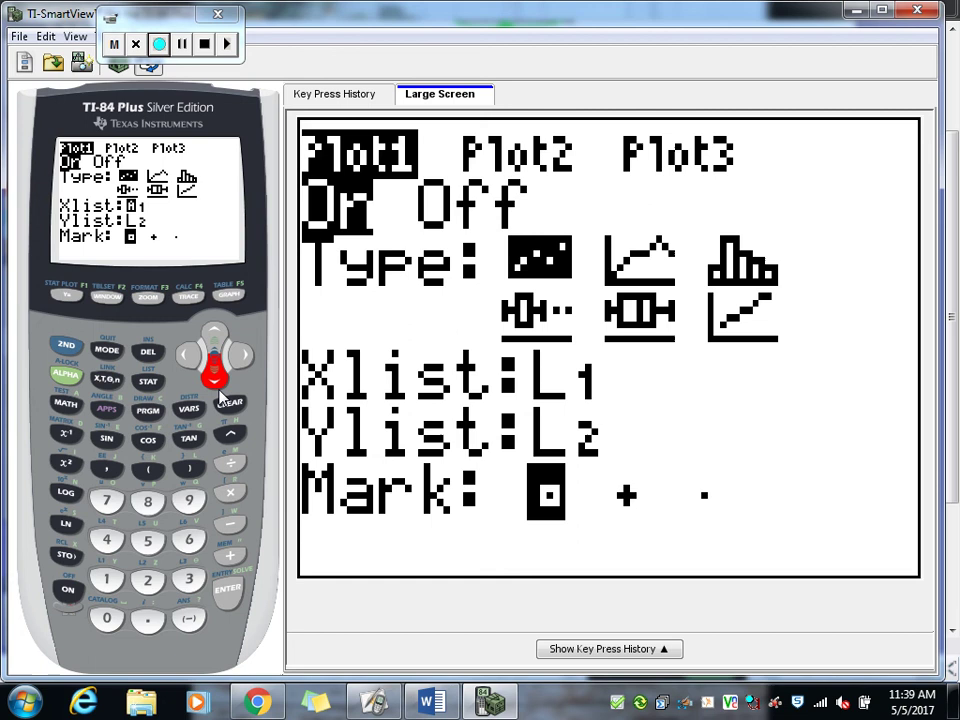
left_click(218, 395)
left_click(216, 393)
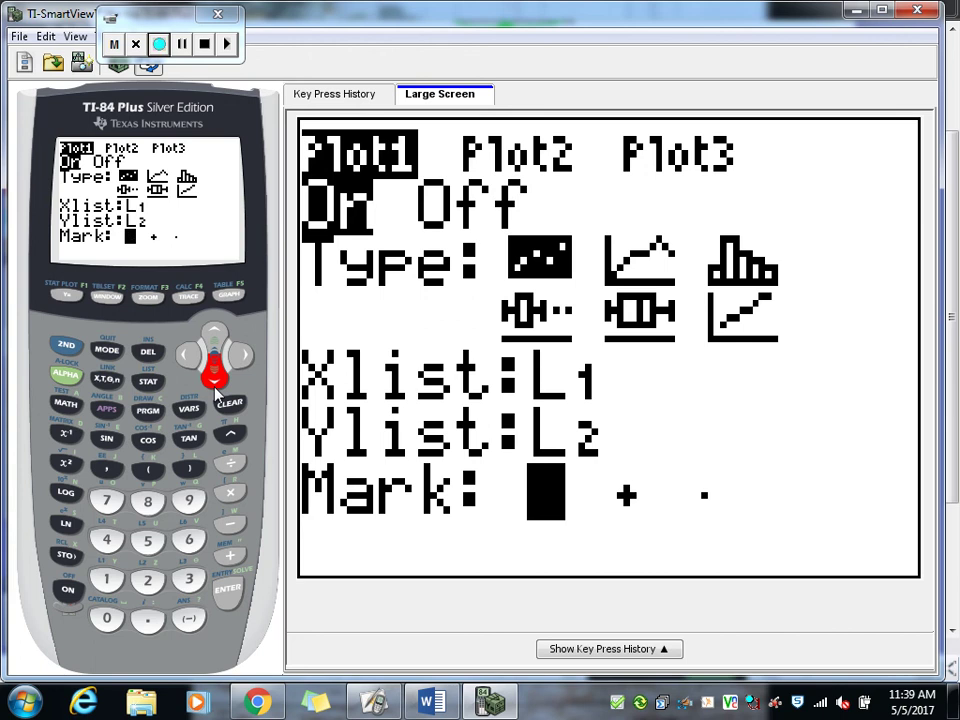
Bring up the ZOOM menu with the cursor resting on 9:ZoomStat.
left_click(147, 299)
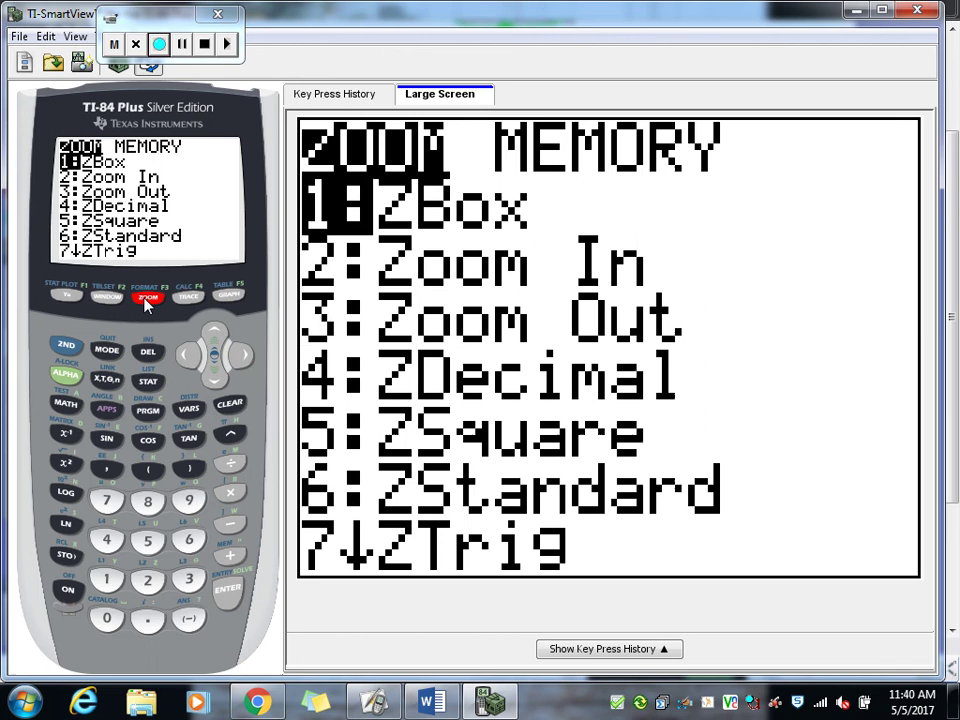
left_click(214, 333)
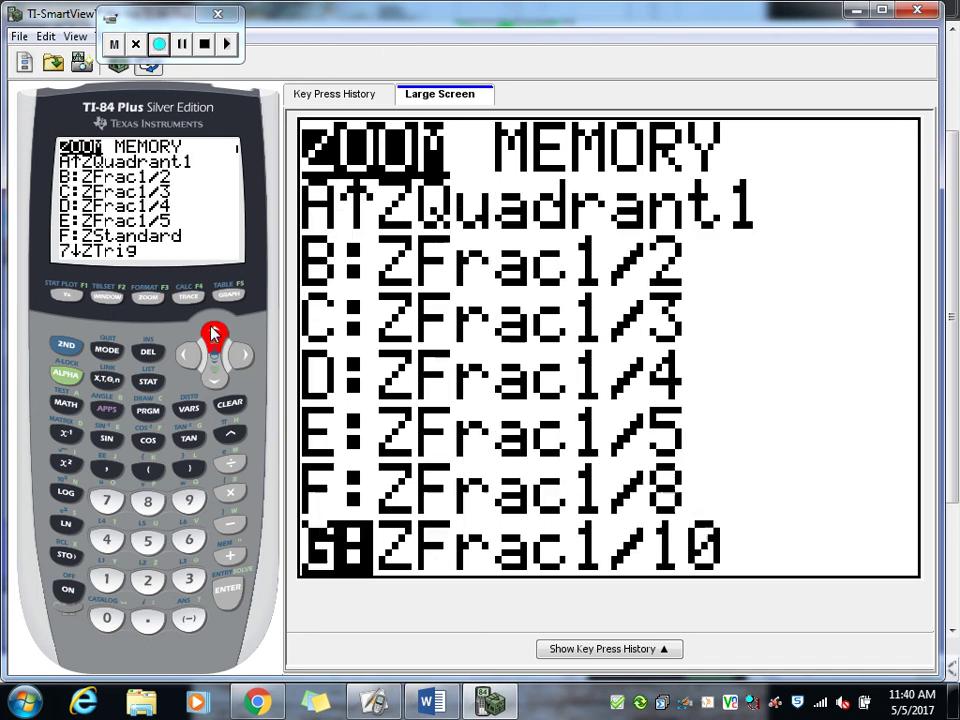
left_click(216, 336)
left_click(216, 336)
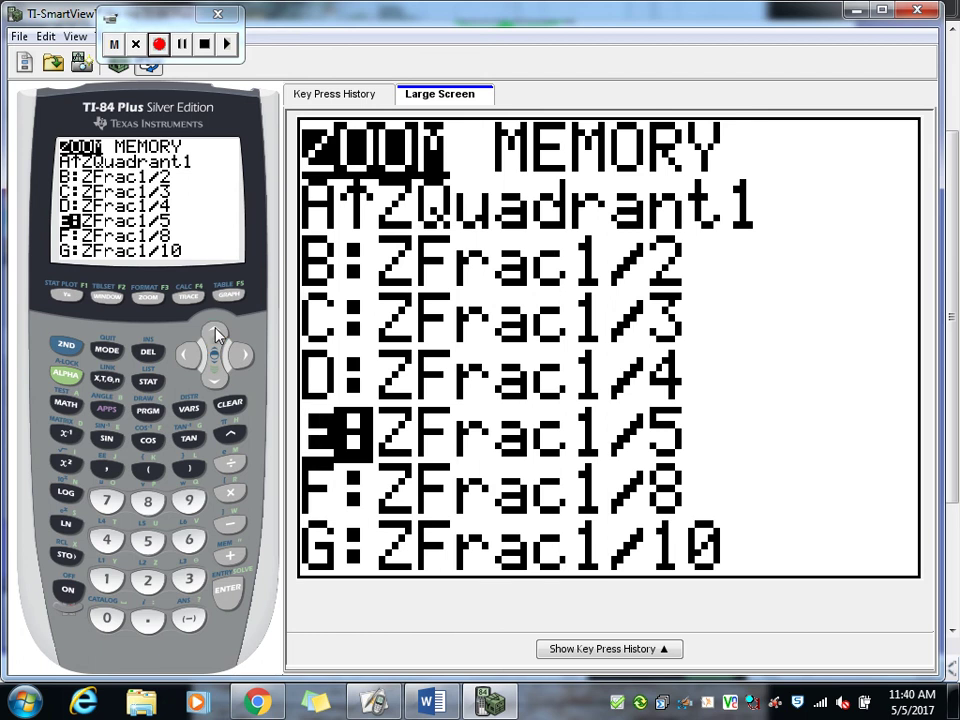
left_click(215, 335)
left_click(214, 334)
left_click(214, 333)
left_click(214, 333)
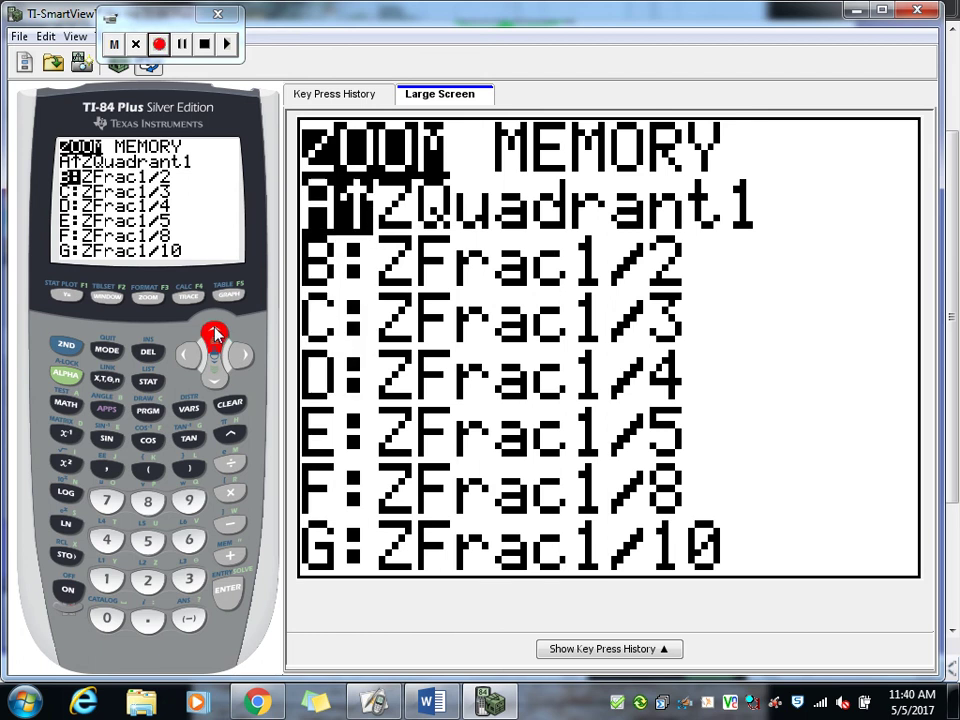
left_click(214, 333)
left_click(214, 333)
left_click(214, 333)
left_click(214, 334)
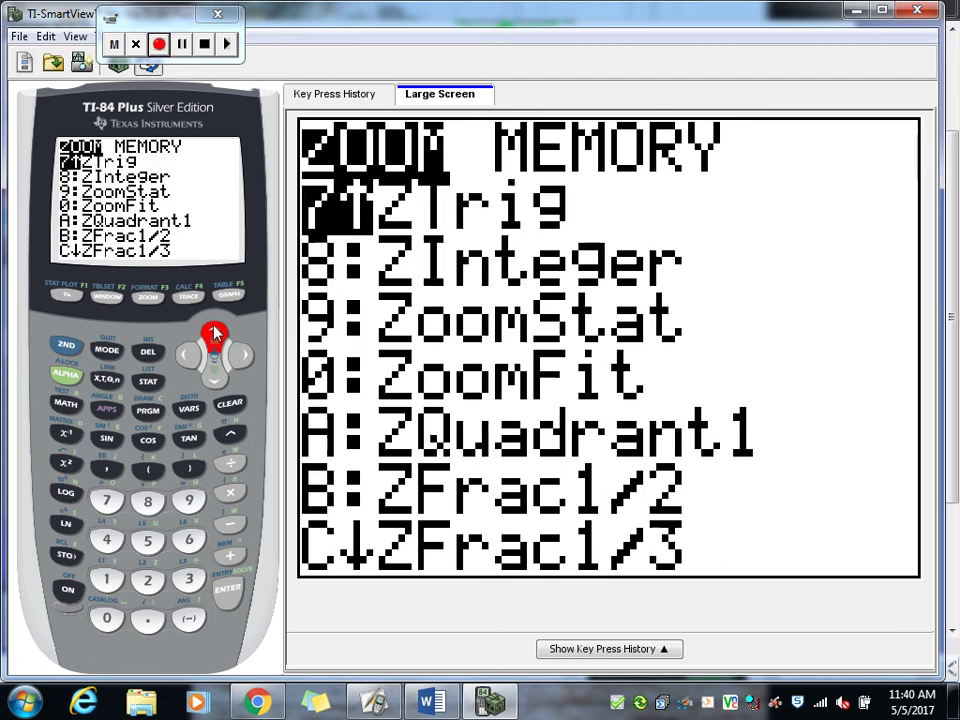
left_click(216, 380)
left_click(216, 381)
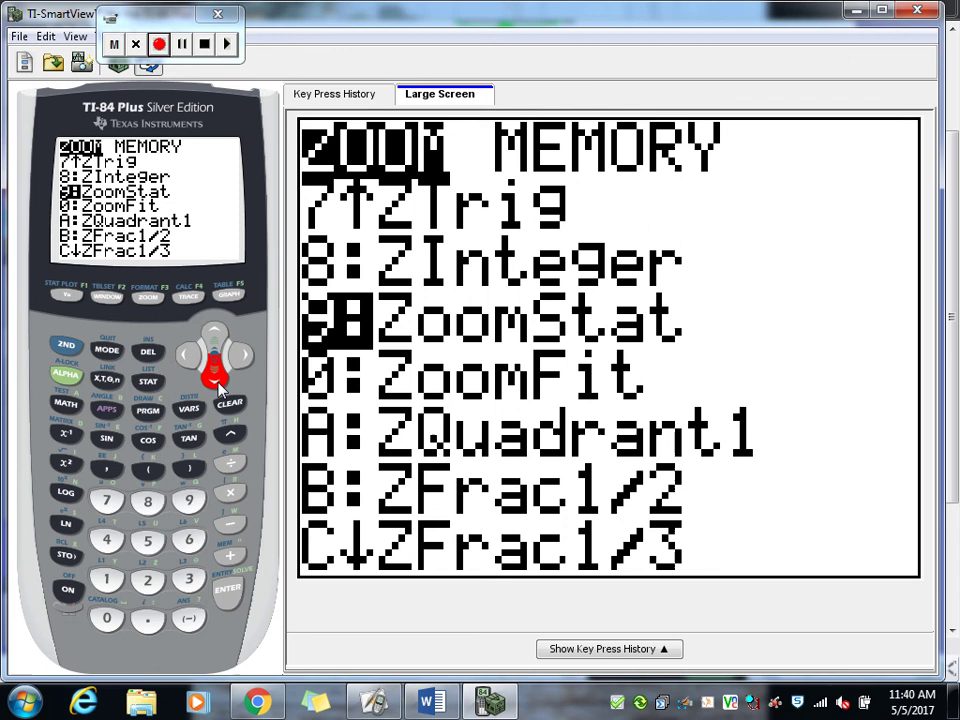
Graph the five data points as a ZoomStat scatter plot, then bring up the STAT menu.
left_click(189, 502)
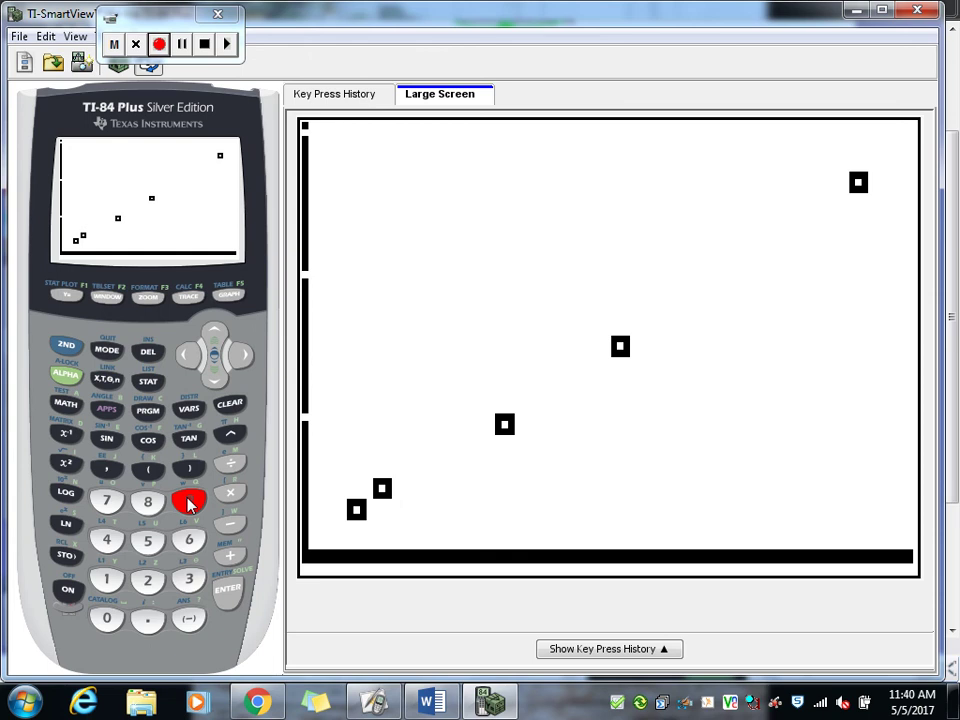
left_click(146, 390)
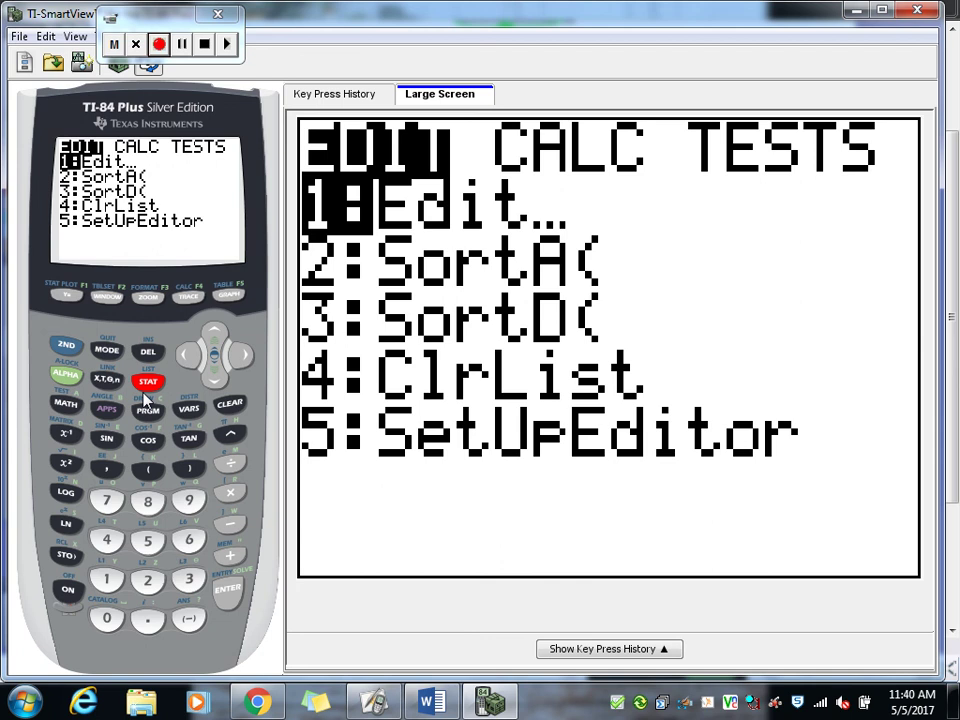
Run LinReg(ax+b) from CALC, giving a=.0513179916, b=-.9194560669, r=.9992185774.
left_click(241, 355)
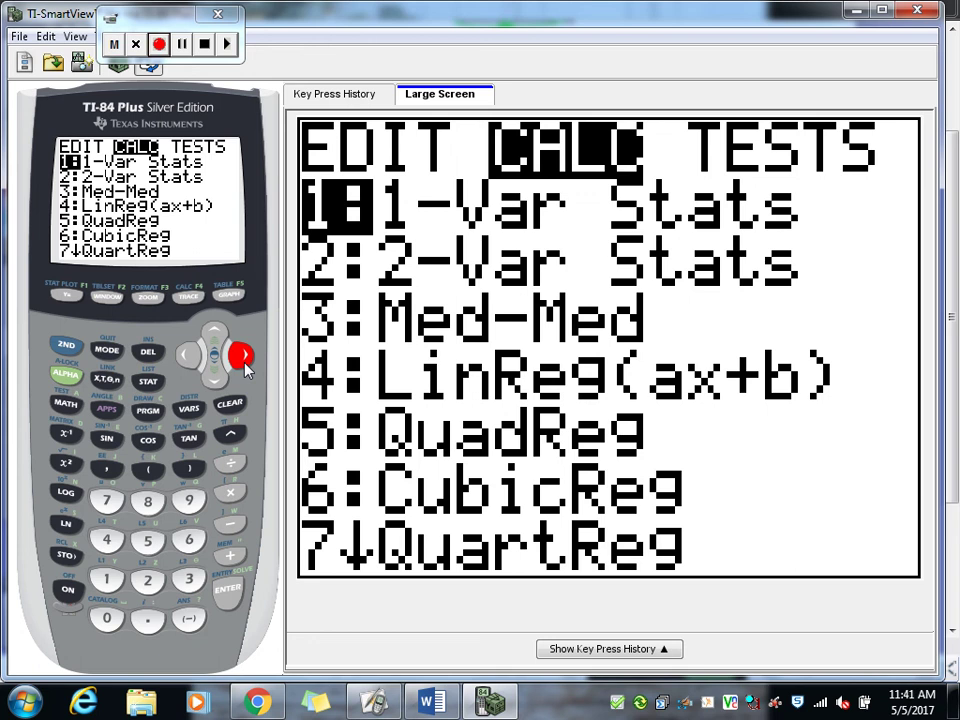
left_click(107, 541)
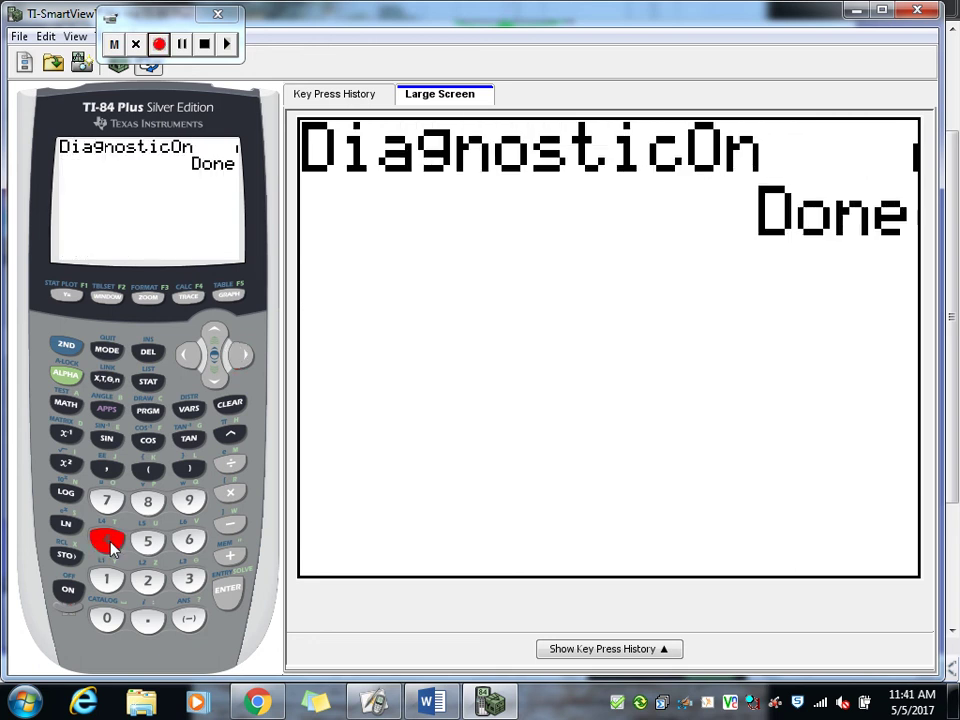
left_click(228, 598)
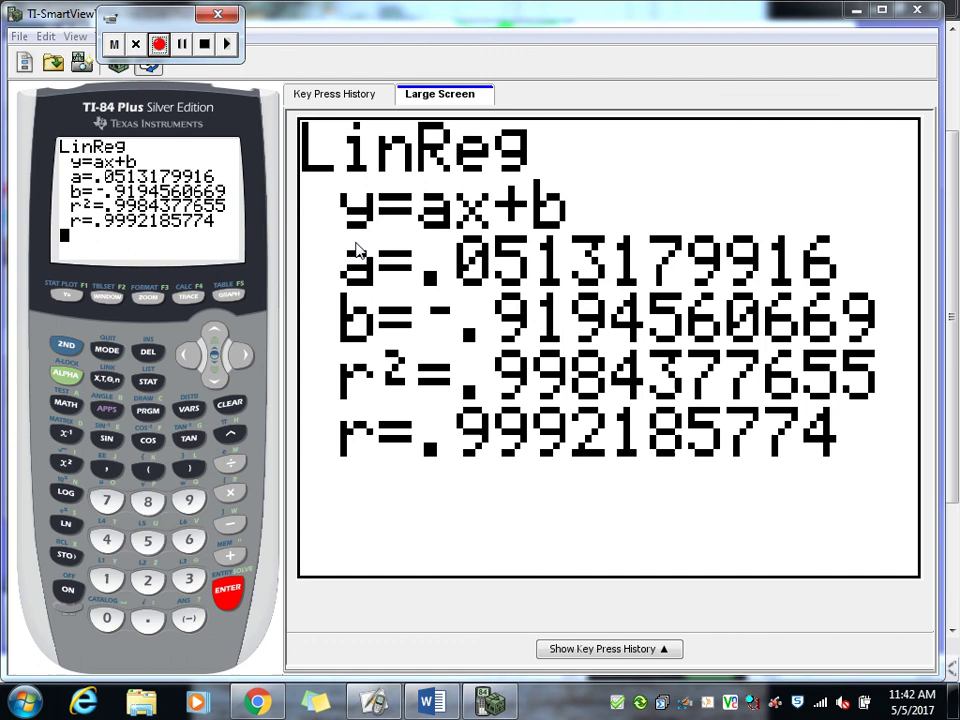
Back in the notes, scroll to Example #1 and handwrite y=ax+b.
left_click(373, 703)
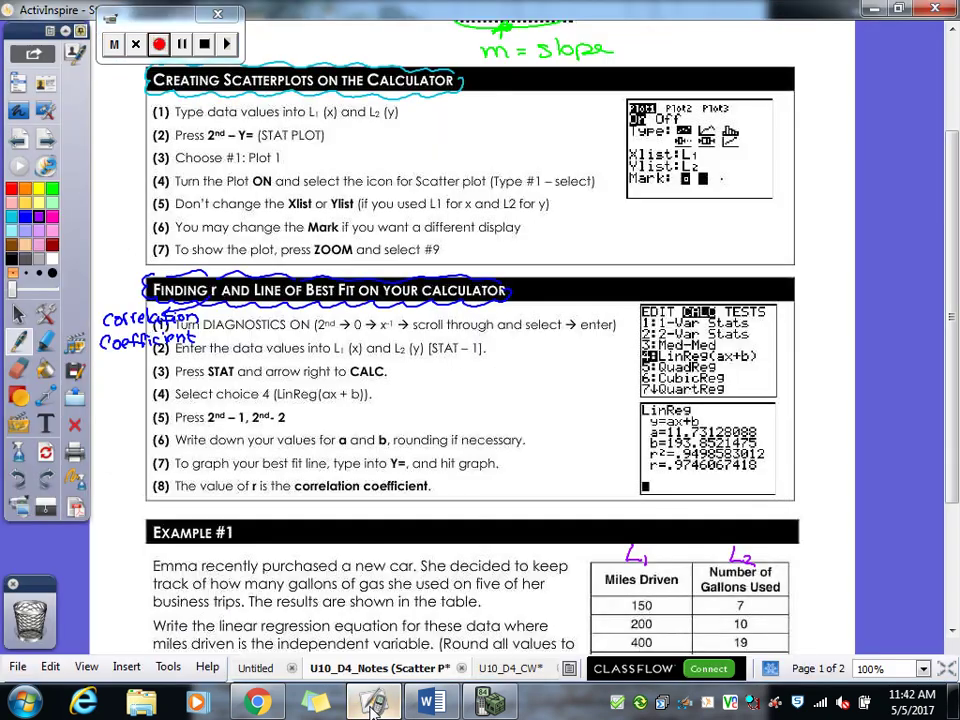
scroll(953, 580, "down", 4)
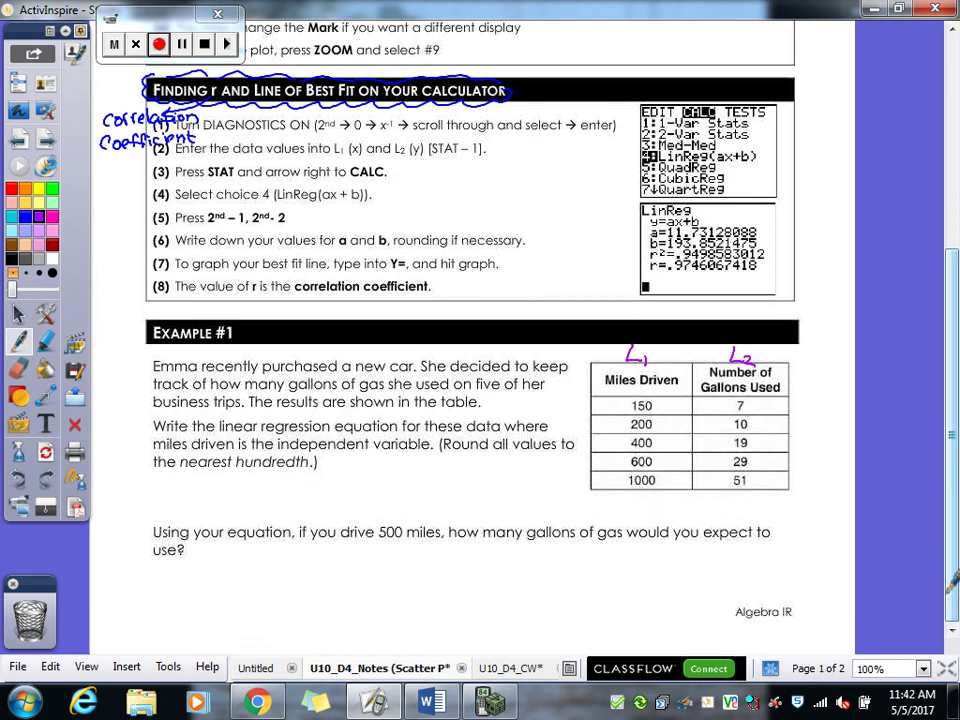
mouse_move(238, 476)
left_mouse_down()
mouse_move(250, 497)
mouse_move(244, 507)
mouse_move(275, 477)
left_mouse_up()
left_click_drag(264, 486, 276, 485)
mouse_move(286, 476)
left_mouse_down()
mouse_move(318, 476)
mouse_move(322, 488)
mouse_move(365, 477)
left_mouse_up()
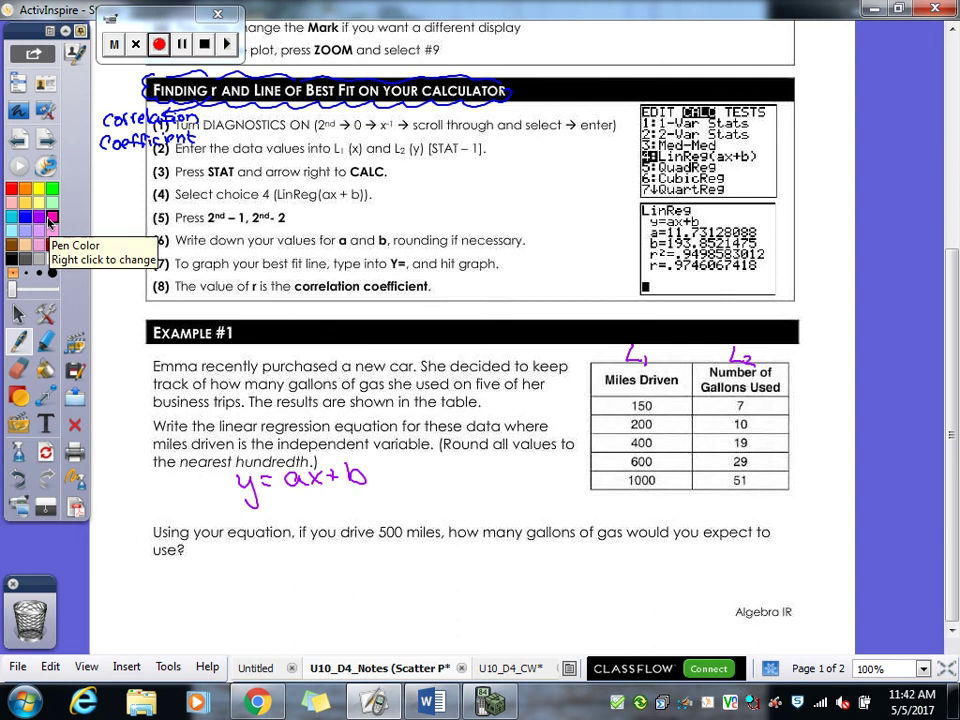
Check the regression results on the calculator and circle 'hundredth' in the notes.
left_click(490, 702)
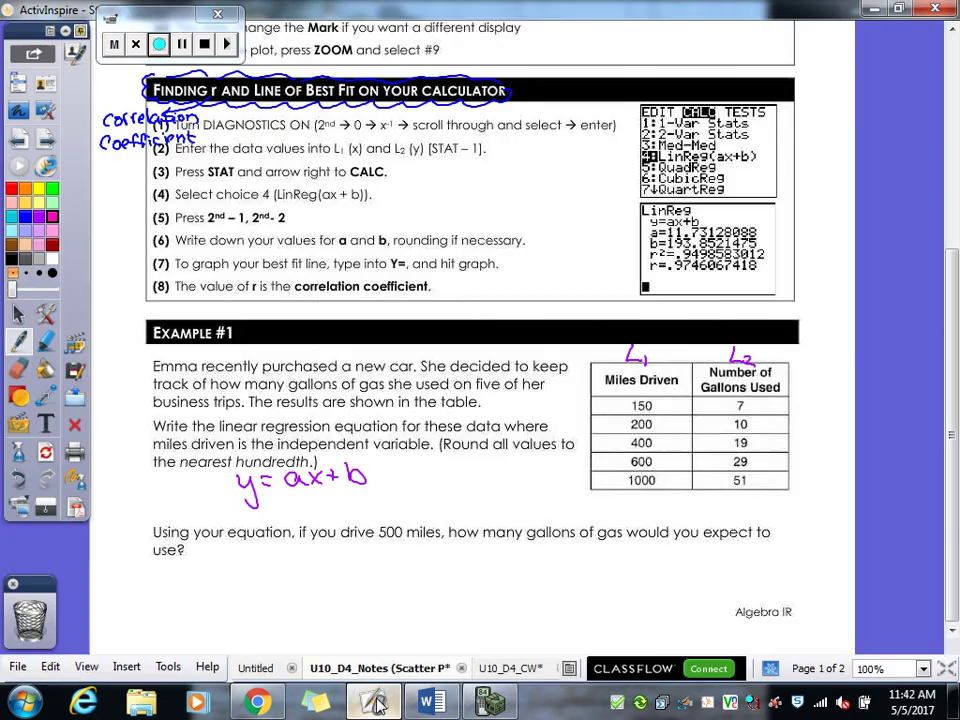
left_click(375, 702)
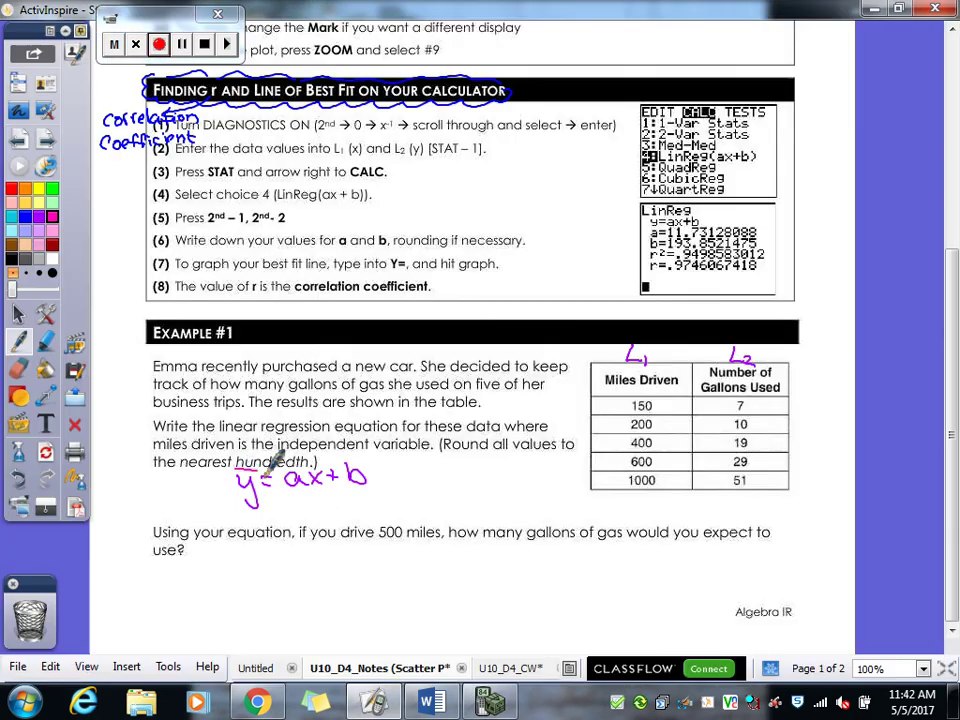
mouse_move(232, 470)
left_mouse_down()
mouse_move(318, 466)
mouse_move(226, 456)
mouse_move(234, 470)
left_mouse_up()
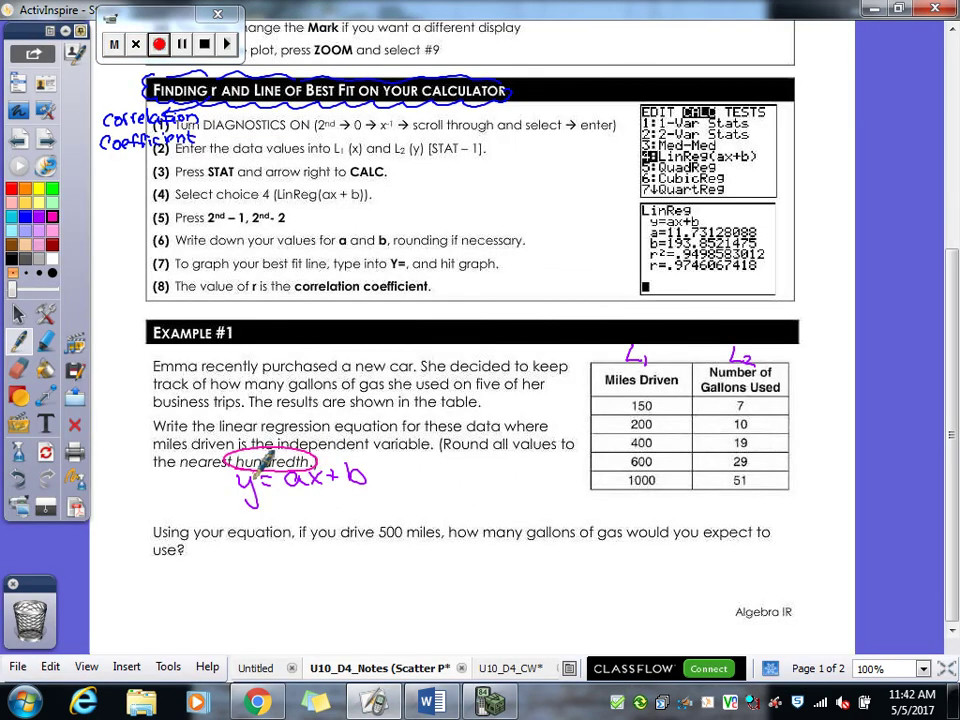
left_click(490, 702)
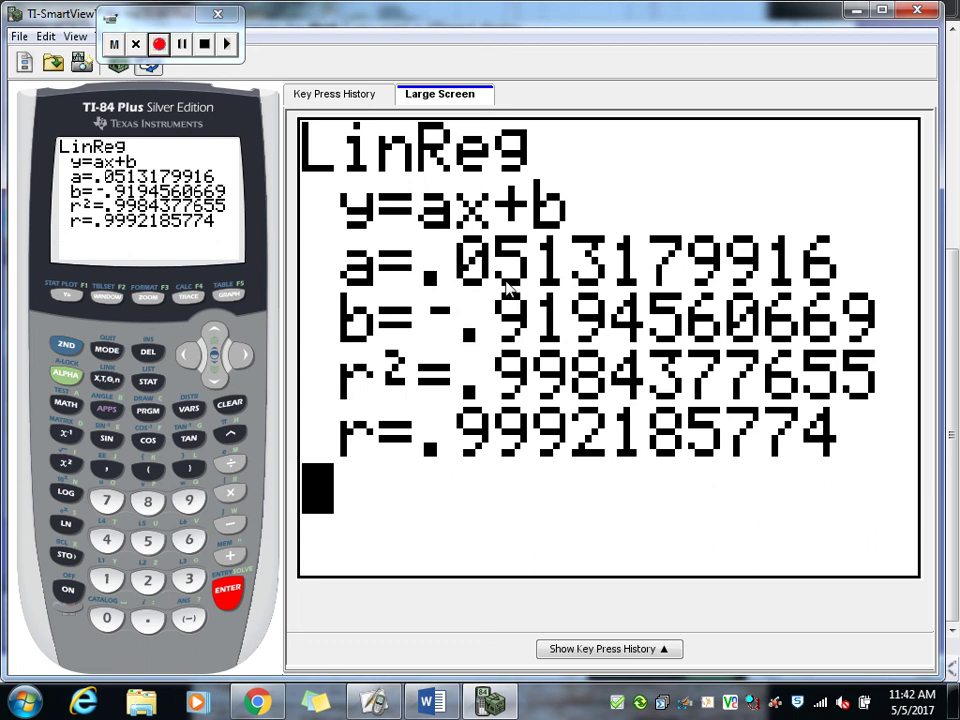
left_click(373, 703)
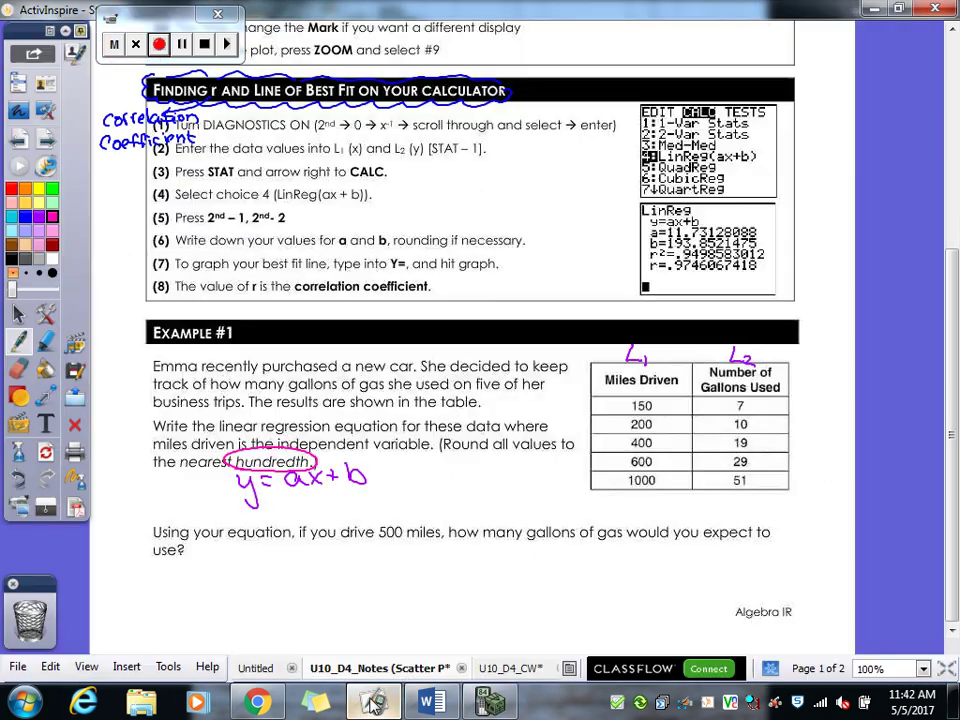
Write the rounded equation y=.05x-.92 beside y=ax+b and circle it.
mouse_move(402, 470)
left_mouse_down()
mouse_move(411, 483)
mouse_move(405, 503)
mouse_move(436, 475)
left_mouse_up()
mouse_move(424, 485)
left_mouse_down()
mouse_move(457, 469)
mouse_move(497, 487)
mouse_move(484, 488)
left_mouse_up()
left_click(428, 478)
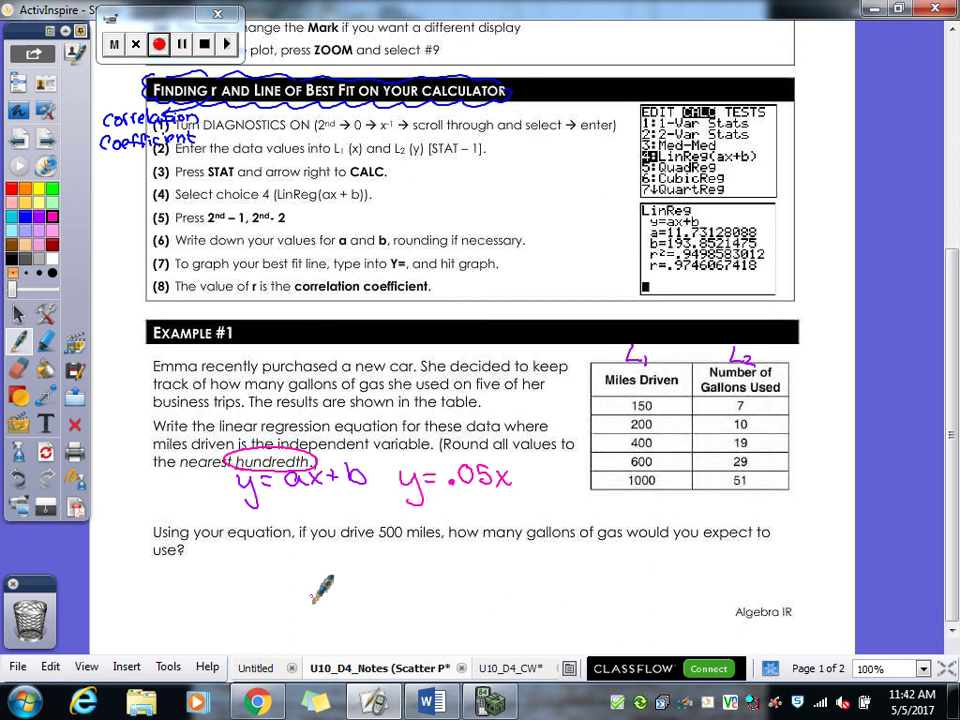
left_click(490, 703)
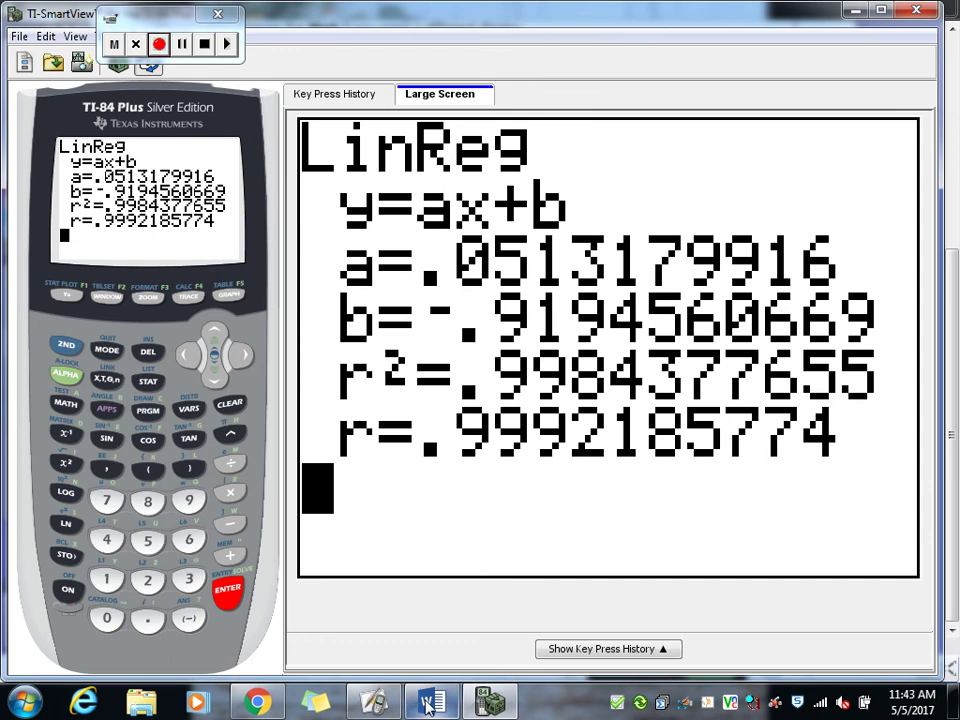
key("alt+Tab")
left_click_drag(519, 478, 581, 489)
left_click(536, 484)
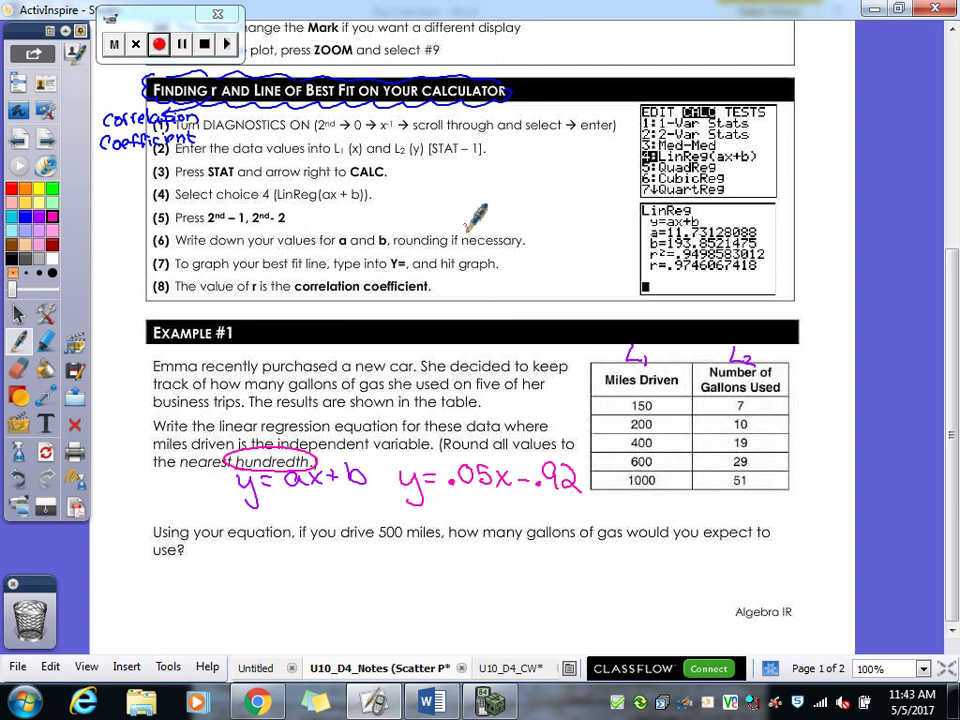
mouse_move(450, 462)
left_mouse_down()
mouse_move(385, 482)
mouse_move(470, 497)
mouse_move(583, 452)
left_mouse_up()
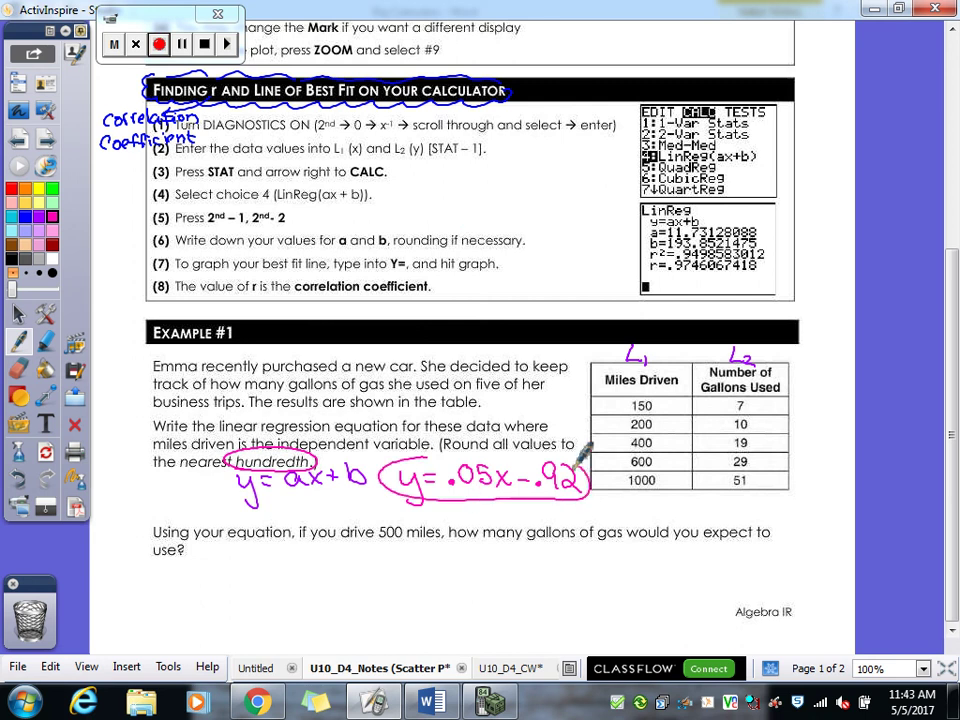
In brown, underline '500 miles', mark Miles Driven as x, and write y=.05(500)-.92.
left_click(10, 246)
left_click_drag(378, 541, 446, 540)
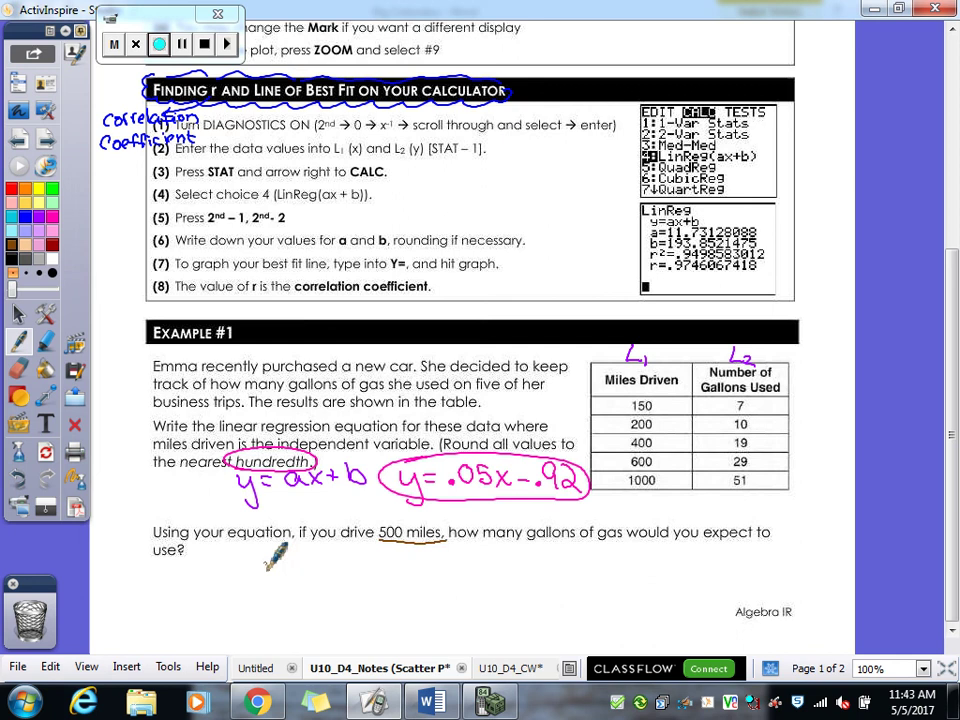
mouse_move(631, 382)
left_mouse_down()
mouse_move(643, 395)
mouse_move(631, 395)
left_mouse_up()
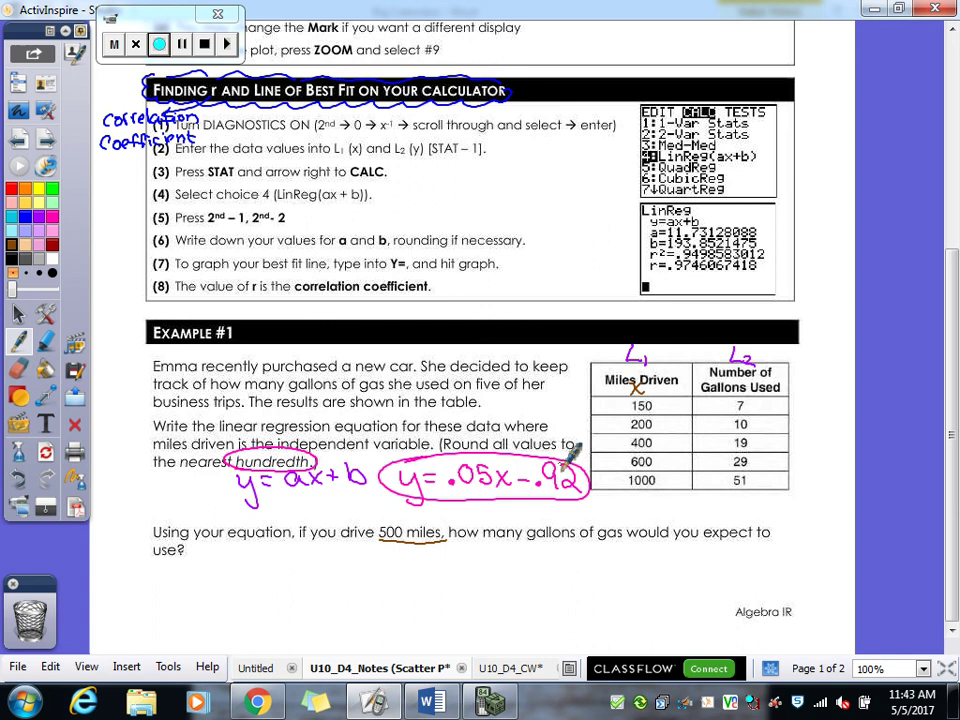
left_click_drag(252, 555, 263, 574)
mouse_move(273, 553)
left_mouse_down()
mouse_move(256, 600)
mouse_move(287, 560)
left_mouse_up()
mouse_move(277, 568)
left_mouse_down()
mouse_move(317, 554)
mouse_move(327, 575)
left_mouse_up()
left_click(296, 563)
mouse_move(330, 549)
left_mouse_down()
mouse_move(342, 548)
mouse_move(348, 577)
mouse_move(380, 557)
mouse_move(394, 557)
mouse_move(403, 575)
mouse_move(431, 562)
mouse_move(457, 578)
mouse_move(486, 576)
left_mouse_up()
left_click(441, 570)
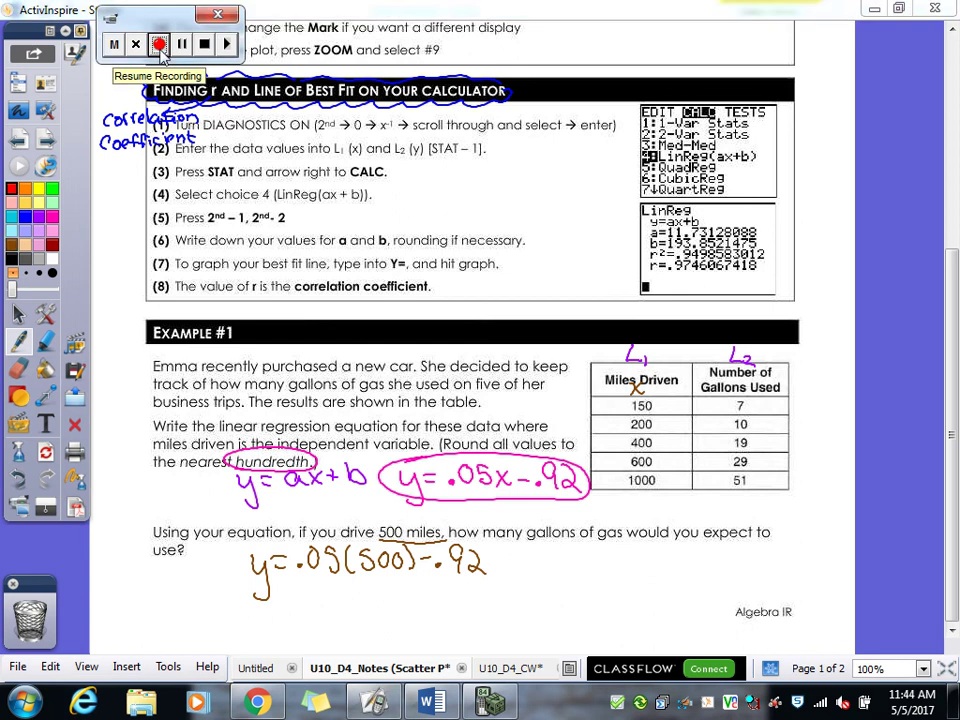
In red, write the answer y=24.08 gallons and circle it.
mouse_move(288, 597)
left_mouse_down()
mouse_move(291, 636)
mouse_move(326, 603)
left_mouse_up()
left_click_drag(314, 612, 327, 612)
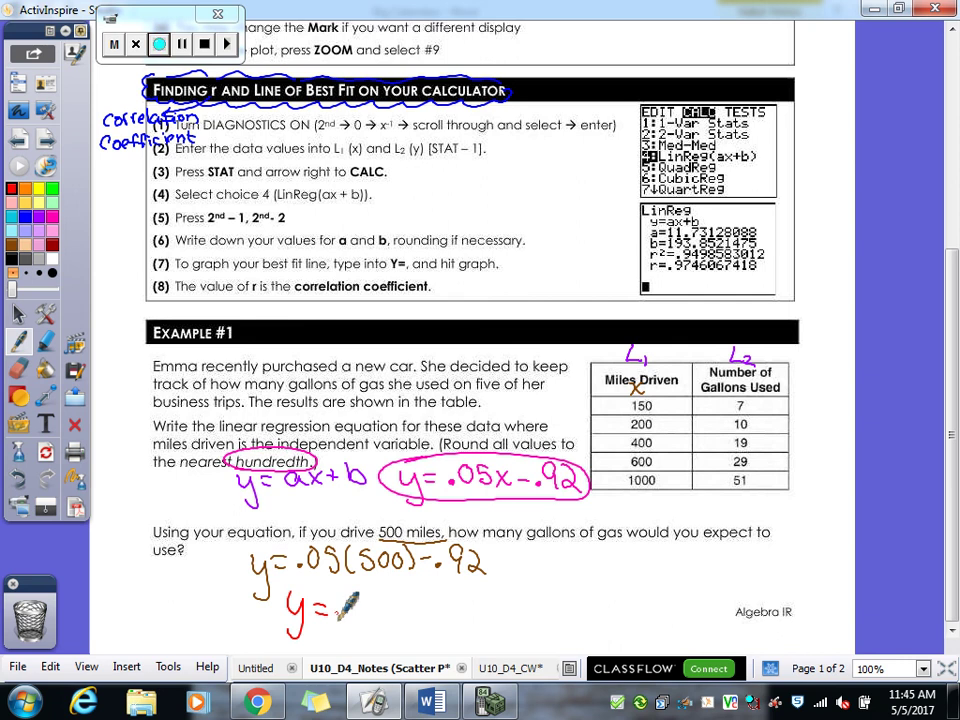
mouse_move(323, 600)
left_mouse_down()
mouse_move(390, 611)
mouse_move(390, 623)
mouse_move(405, 599)
mouse_move(427, 596)
mouse_move(422, 613)
mouse_move(462, 612)
left_mouse_up()
left_click(383, 622)
left_click_drag(471, 590, 480, 614)
left_click_drag(492, 603, 520, 616)
mouse_move(440, 578)
left_mouse_down()
mouse_move(314, 588)
mouse_move(302, 620)
mouse_move(426, 648)
mouse_move(562, 596)
mouse_move(437, 576)
left_mouse_up()
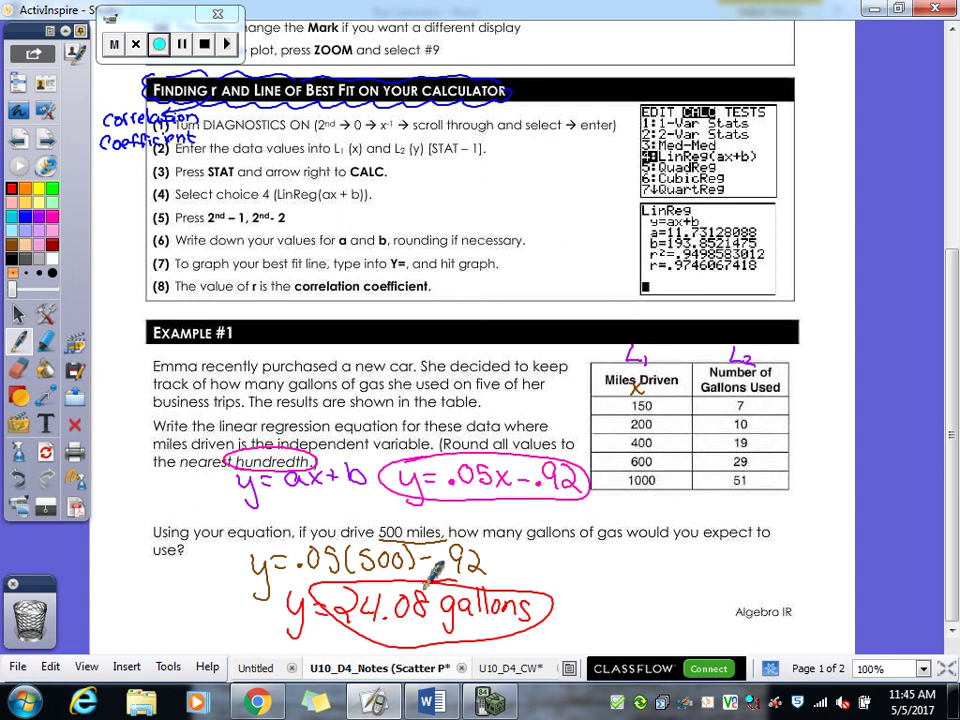
On the Example #2 page, label the Study Hours column L1 and Regents Score column L2.
left_click(47, 140)
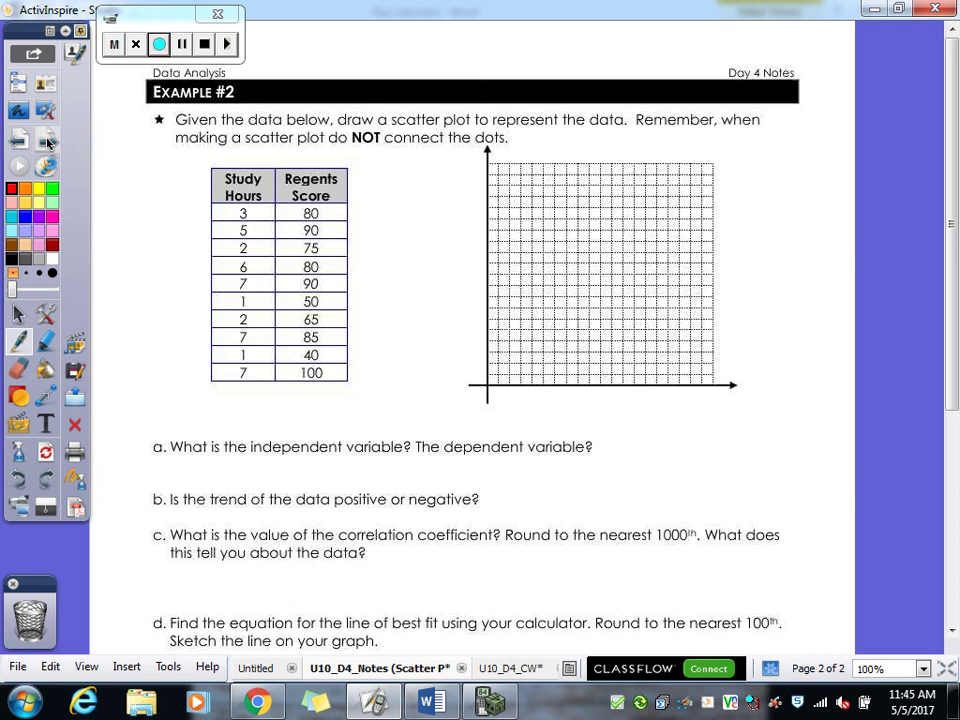
left_click_drag(242, 150, 256, 163)
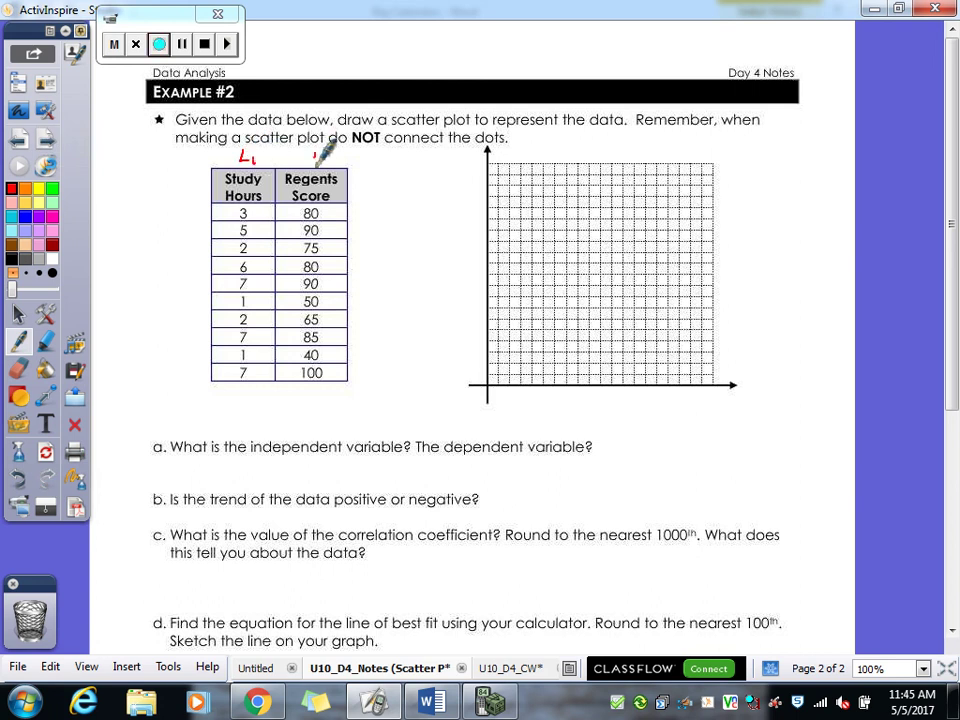
left_click_drag(313, 152, 333, 166)
left_click(246, 254)
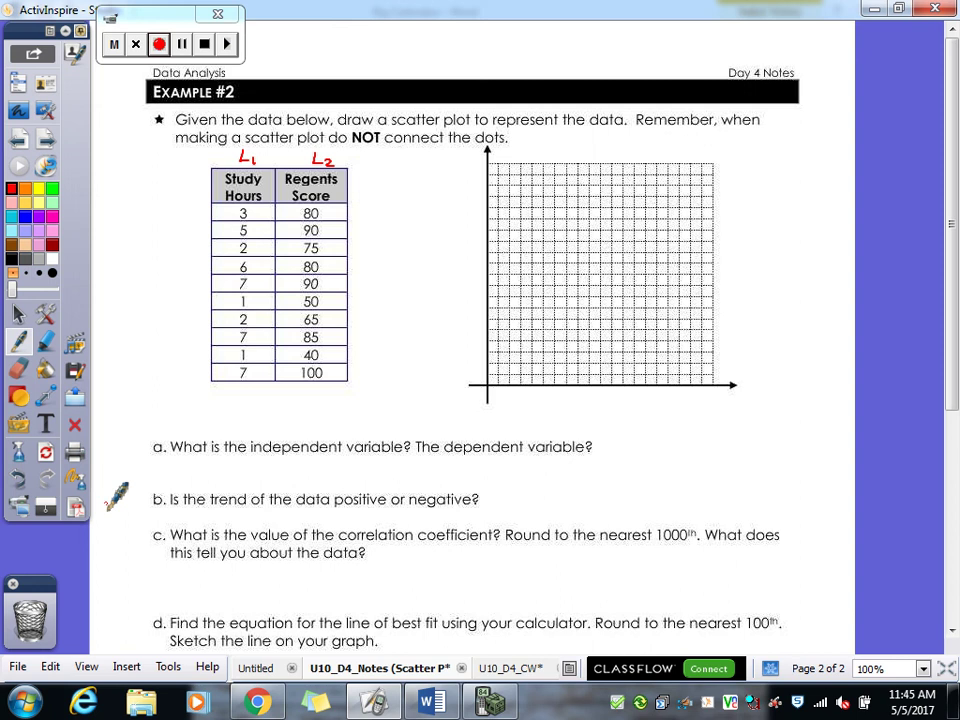
Label the x-axis Study Hours and begin the Regents Score axis label.
mouse_move(576, 412)
left_mouse_down()
mouse_move(561, 432)
mouse_move(592, 433)
left_mouse_up()
mouse_move(580, 420)
left_mouse_down()
mouse_move(636, 431)
mouse_move(645, 449)
mouse_move(679, 431)
mouse_move(682, 417)
mouse_move(697, 433)
mouse_move(740, 422)
left_mouse_up()
mouse_move(430, 357)
left_mouse_down()
mouse_move(456, 308)
mouse_move(455, 322)
mouse_move(445, 302)
mouse_move(460, 287)
mouse_move(440, 267)
mouse_move(443, 183)
left_mouse_up()
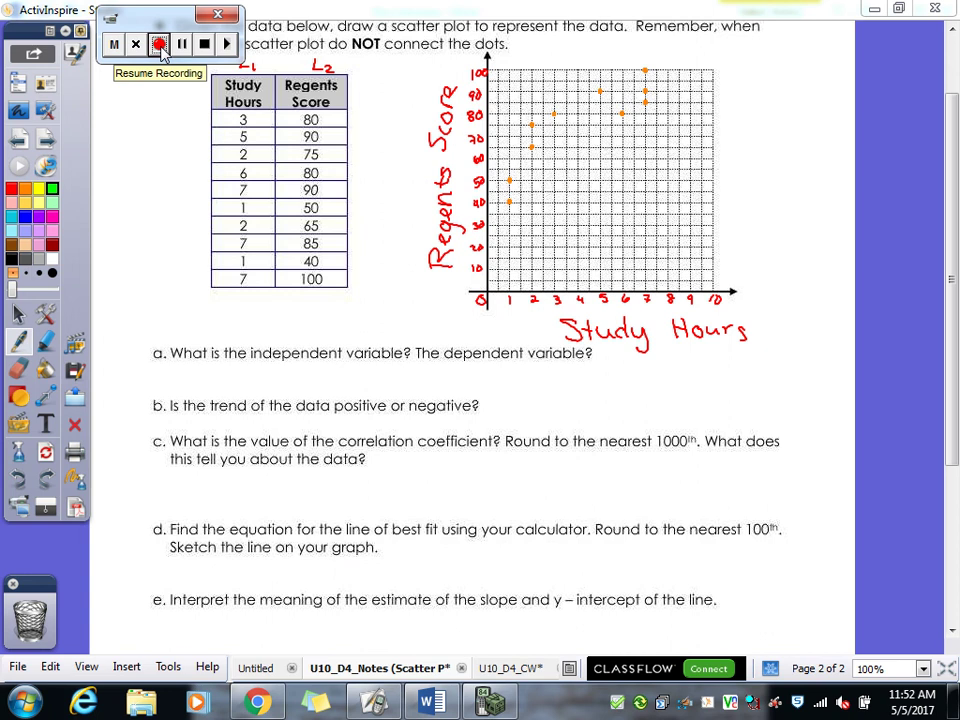
In green, underline 'independent' in question a and answer it with Study hours and an arrow.
left_click(160, 46)
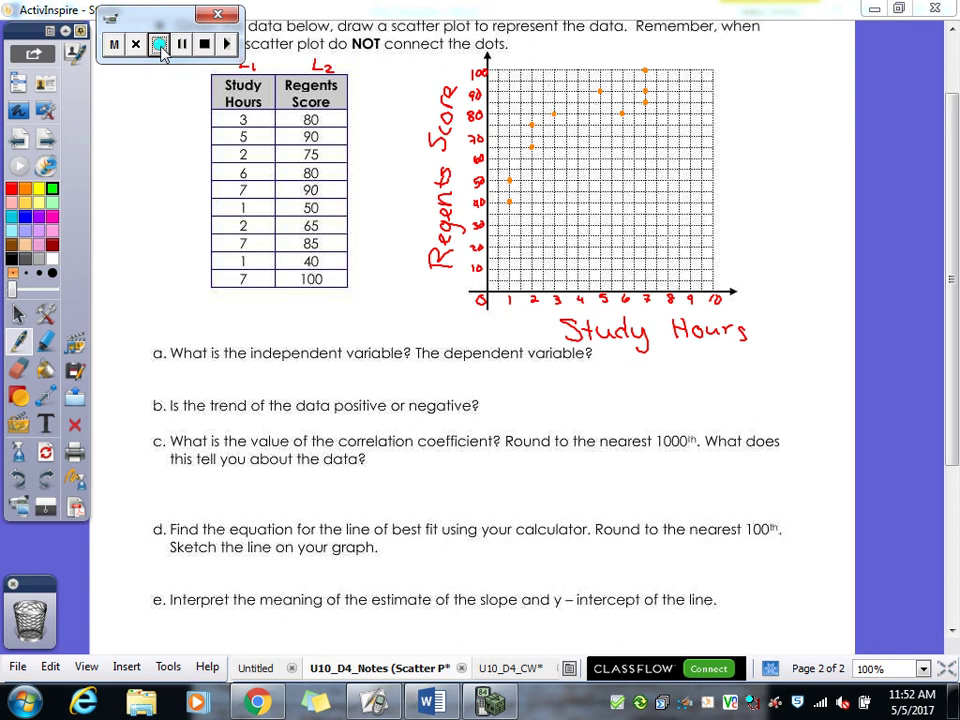
left_click_drag(251, 365, 399, 362)
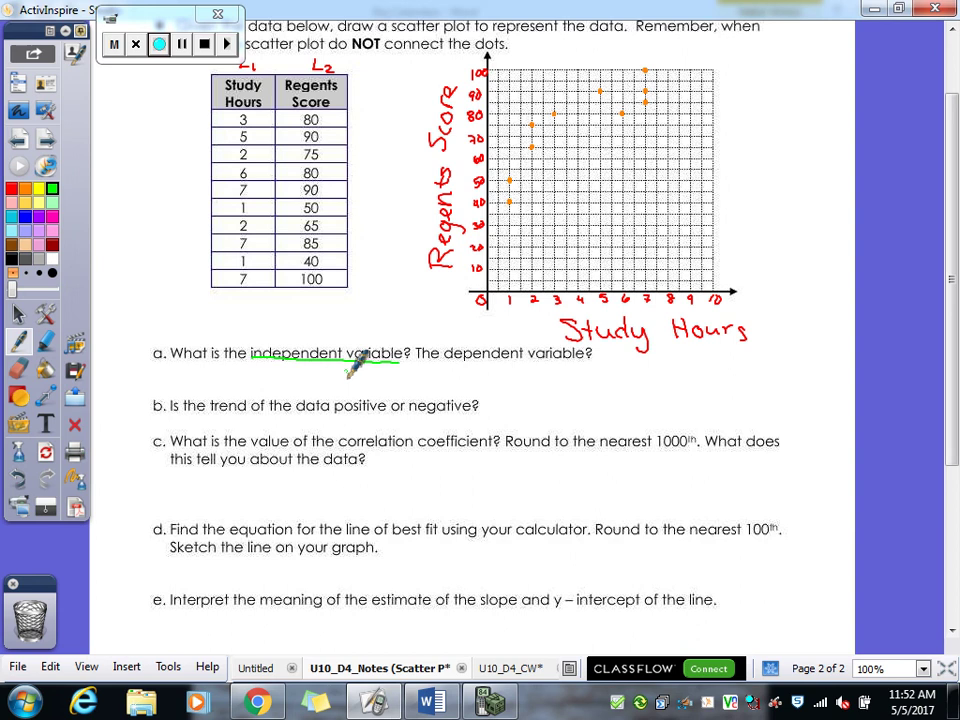
mouse_move(264, 378)
left_mouse_down()
mouse_move(249, 393)
mouse_move(273, 393)
left_mouse_up()
left_click_drag(265, 381, 403, 390)
left_click_drag(320, 362, 320, 378)
left_click_drag(313, 371, 325, 371)
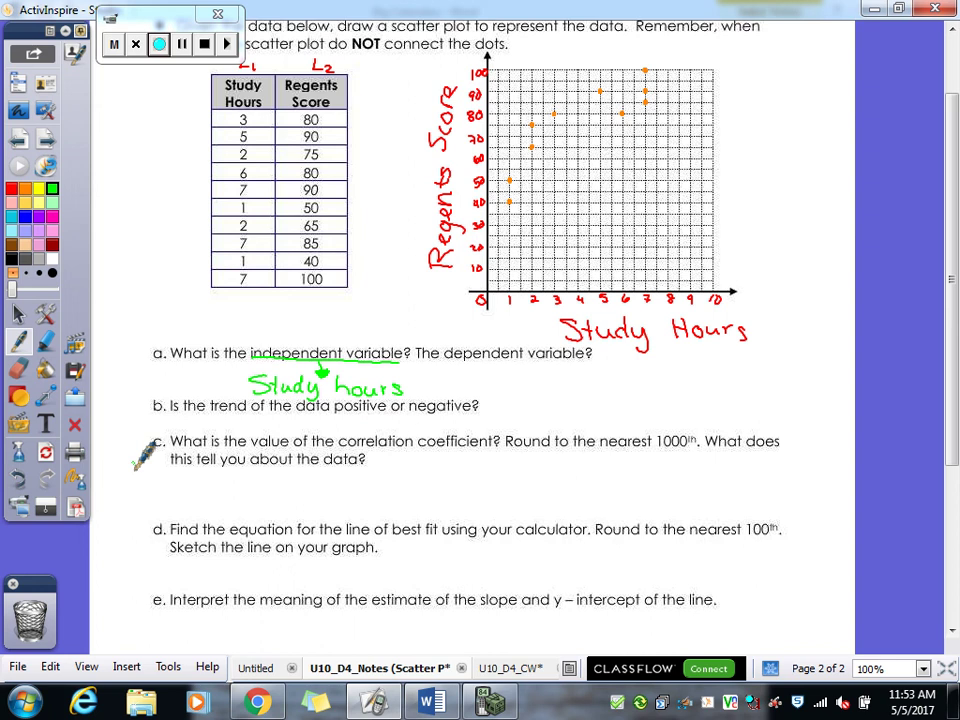
Write Regents Score as the dependent variable with an arrow, and circle 'positive' for question b.
mouse_move(476, 372)
left_mouse_down()
mouse_move(530, 394)
mouse_move(546, 384)
mouse_move(562, 394)
mouse_move(582, 381)
mouse_move(579, 389)
mouse_move(636, 383)
left_mouse_up()
left_click_drag(521, 359, 521, 374)
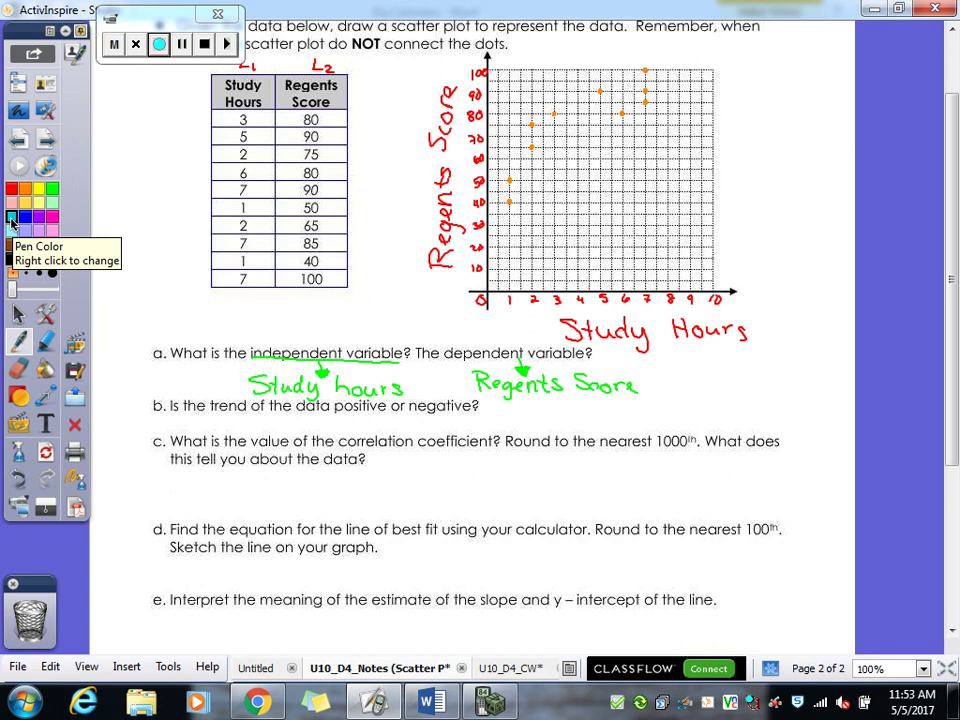
mouse_move(372, 402)
left_mouse_down()
mouse_move(349, 426)
mouse_move(380, 418)
left_mouse_up()
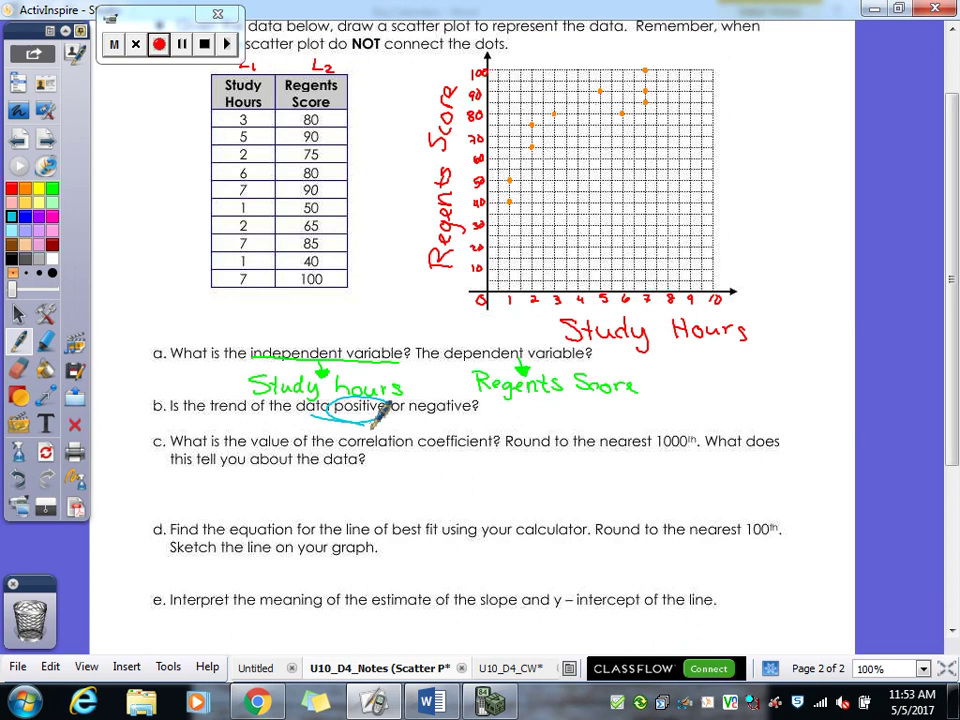
Underline 'correlation coefficient' in question c in blue and write 'r =' below it.
left_click_drag(340, 450, 498, 455)
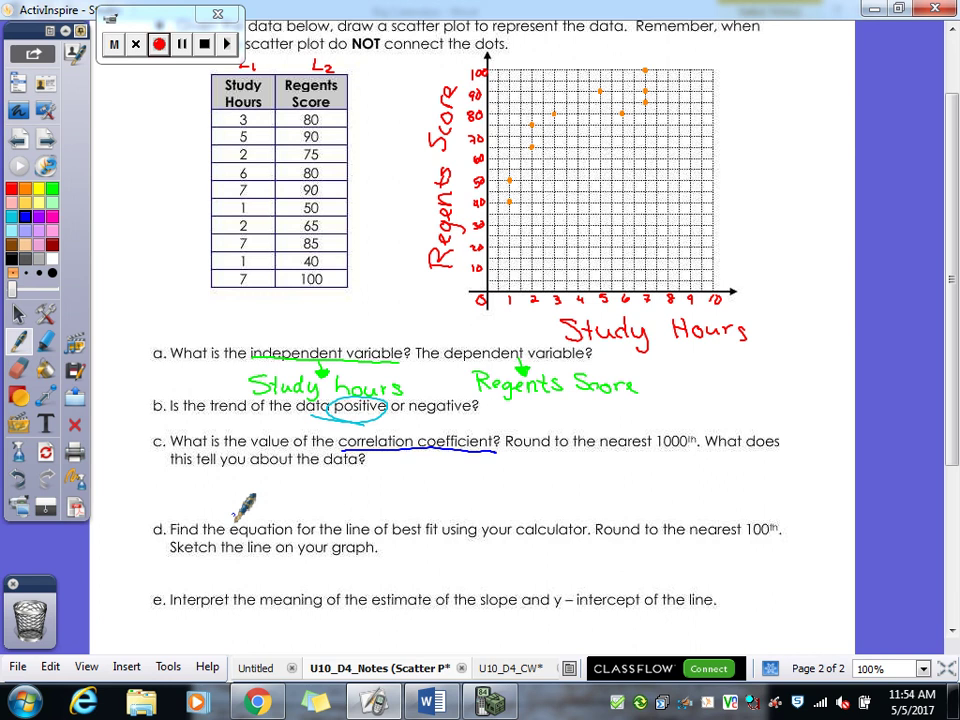
left_click_drag(392, 459, 426, 467)
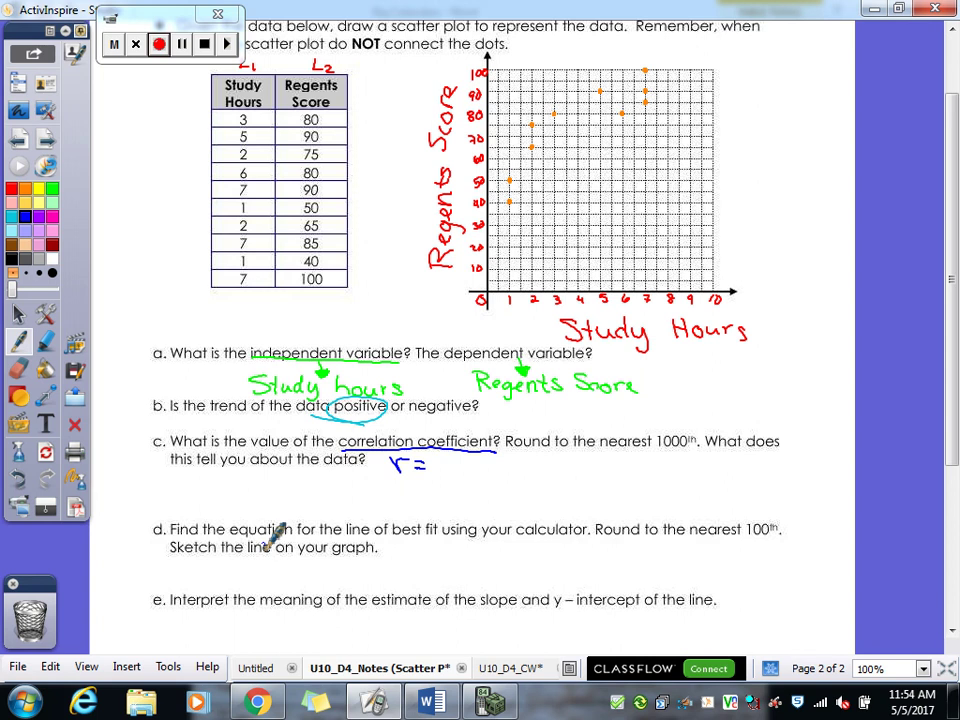
Write r = .855 and 'There is a strong positive correlation between hours studied and regents score.'.
left_click(440, 470)
mouse_move(458, 458)
left_mouse_down()
mouse_move(478, 466)
mouse_move(462, 474)
mouse_move(480, 474)
left_mouse_up()
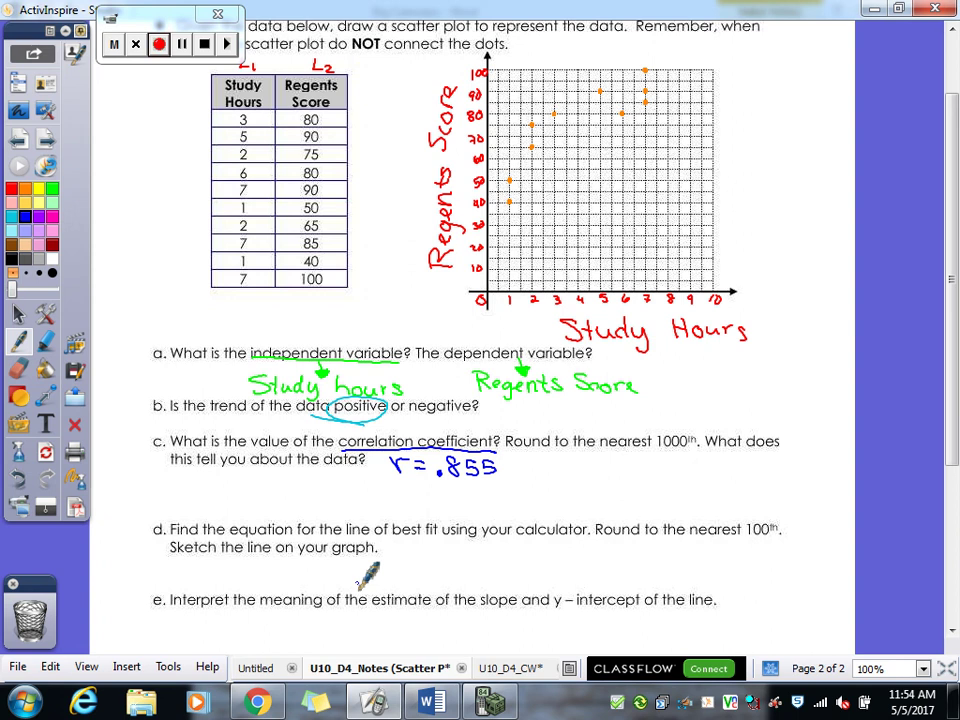
mouse_move(172, 484)
left_mouse_down()
mouse_move(277, 493)
mouse_move(291, 503)
mouse_move(428, 497)
mouse_move(425, 505)
mouse_move(494, 499)
mouse_move(497, 484)
mouse_move(518, 501)
mouse_move(521, 487)
mouse_move(535, 501)
mouse_move(698, 494)
left_mouse_up()
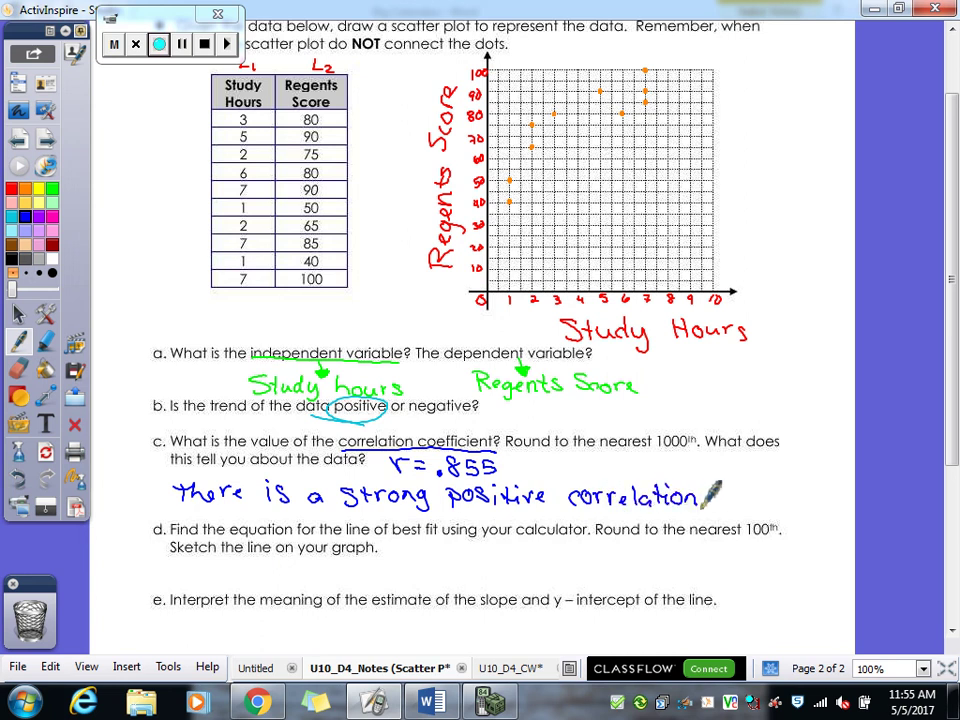
scroll(724, 487, "down", 5)
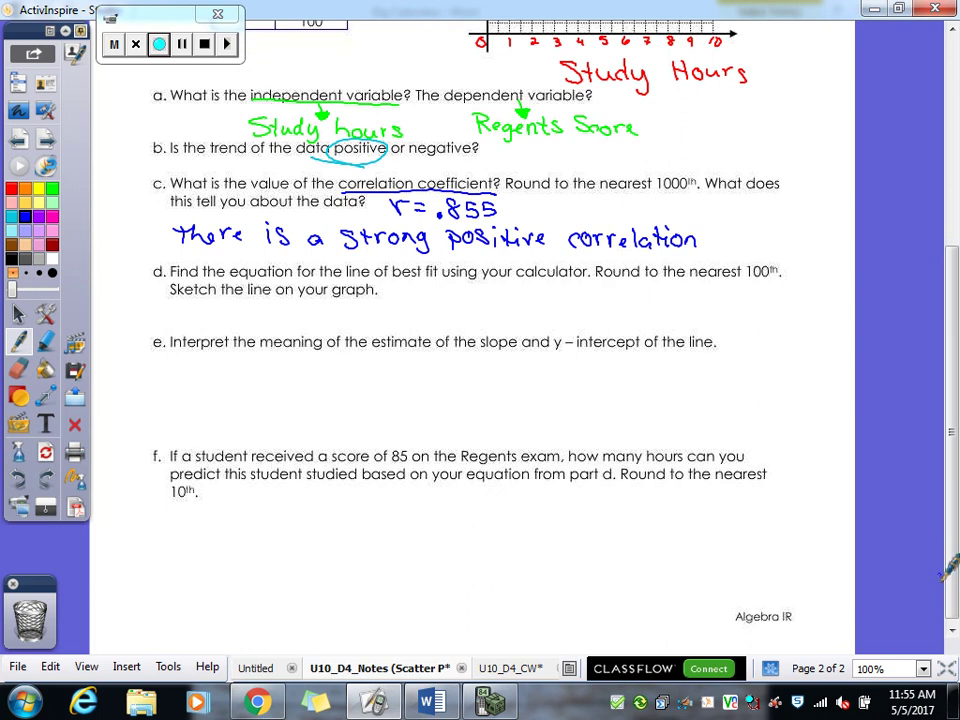
mouse_move(724, 228)
left_mouse_down()
mouse_move(754, 232)
mouse_move(755, 242)
mouse_move(830, 252)
left_mouse_up()
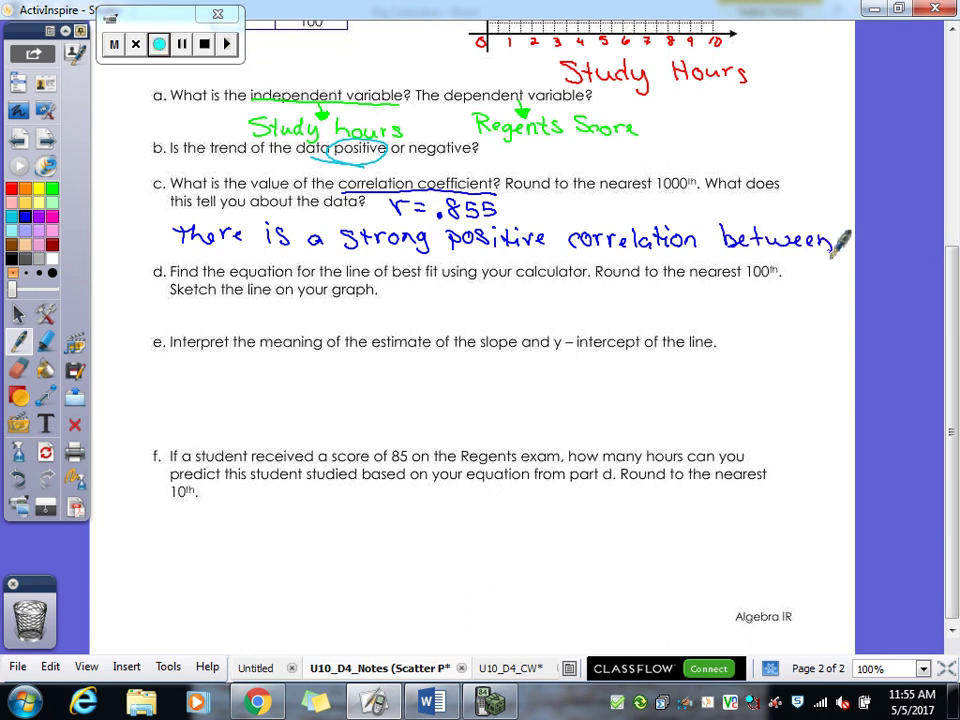
mouse_move(236, 246)
left_mouse_down()
mouse_move(248, 258)
mouse_move(354, 244)
mouse_move(414, 257)
mouse_move(697, 258)
left_mouse_up()
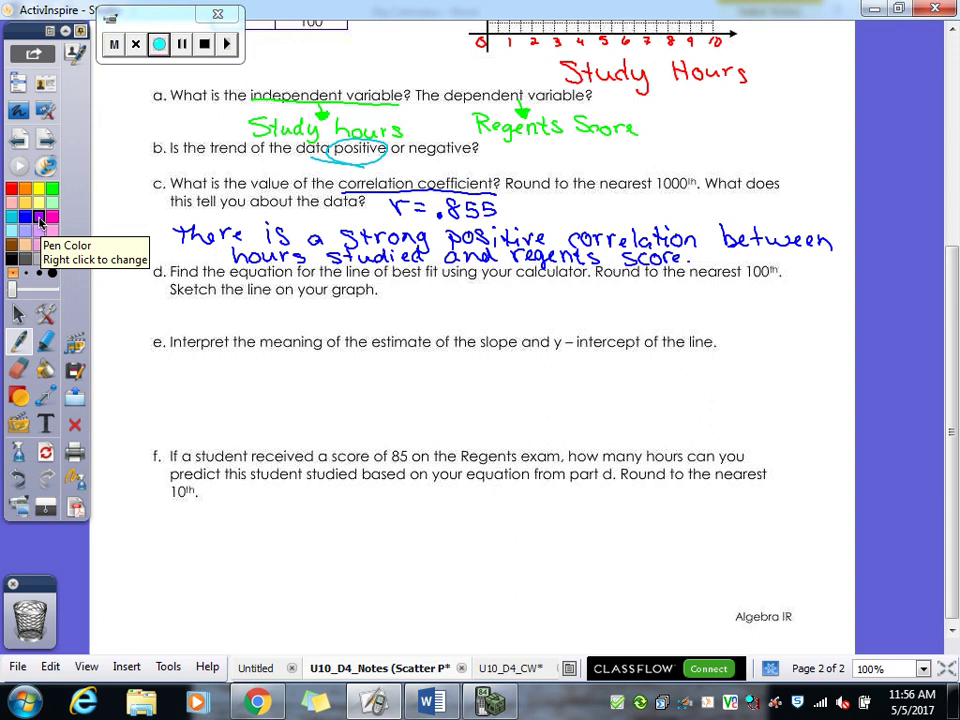
Switch to purple ink and write y = ax+b beside part d.
left_click(40, 220)
mouse_move(398, 283)
left_mouse_down()
mouse_move(418, 305)
mouse_move(438, 290)
mouse_move(480, 292)
mouse_move(464, 299)
mouse_move(492, 291)
left_mouse_up()
mouse_move(485, 284)
left_mouse_down()
mouse_move(485, 298)
mouse_move(520, 292)
left_mouse_up()
left_click_drag(393, 317, 400, 326)
Write the line of best fit y=6.27x+49.78 below it.
mouse_move(408, 316)
left_mouse_down()
mouse_move(398, 334)
mouse_move(424, 317)
left_mouse_up()
left_click_drag(408, 324, 425, 323)
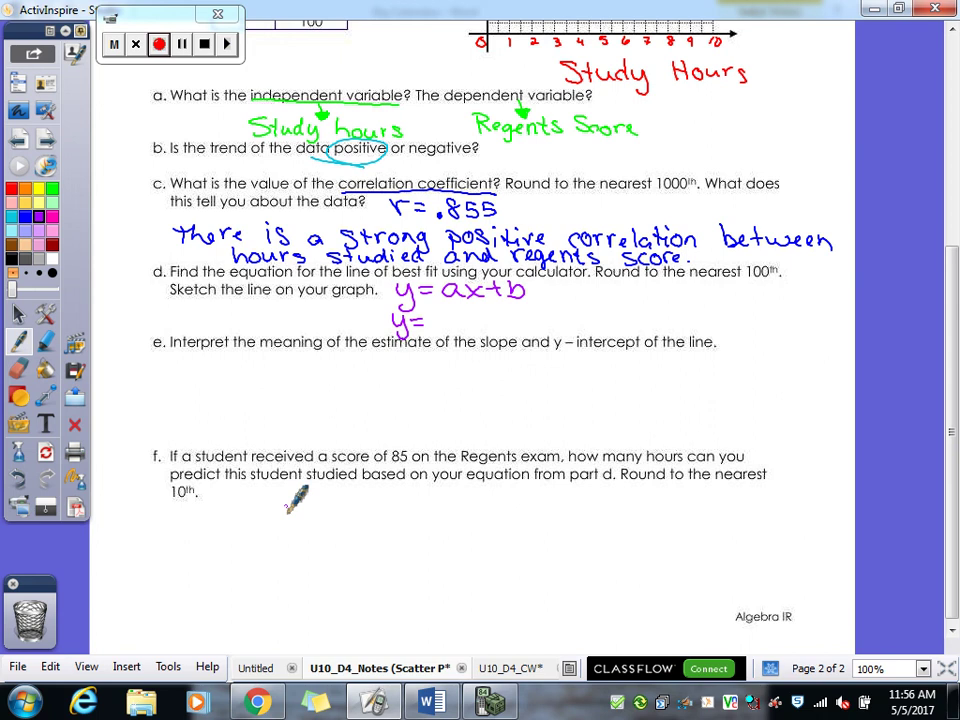
mouse_move(430, 313)
left_mouse_down()
mouse_move(423, 323)
mouse_move(479, 328)
left_mouse_up()
left_click(440, 328)
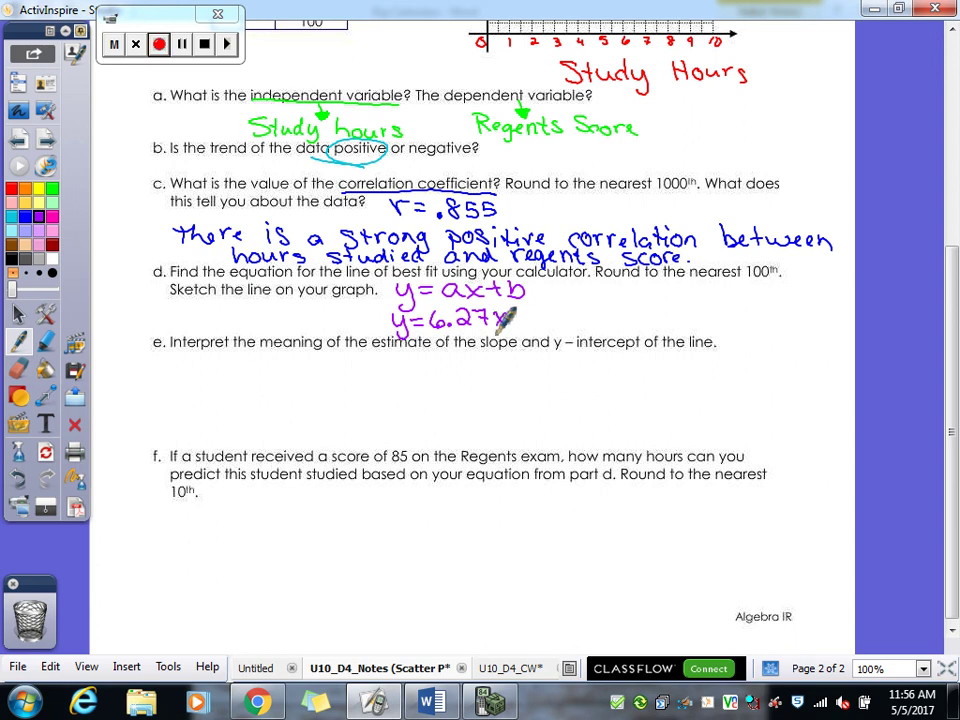
left_click_drag(490, 312, 504, 327)
left_click_drag(504, 312, 490, 327)
left_click_drag(516, 316, 529, 316)
mouse_move(522, 309)
left_mouse_down()
mouse_move(522, 323)
mouse_move(548, 316)
mouse_move(546, 326)
left_mouse_up()
left_click_drag(564, 312, 558, 327)
left_click(570, 324)
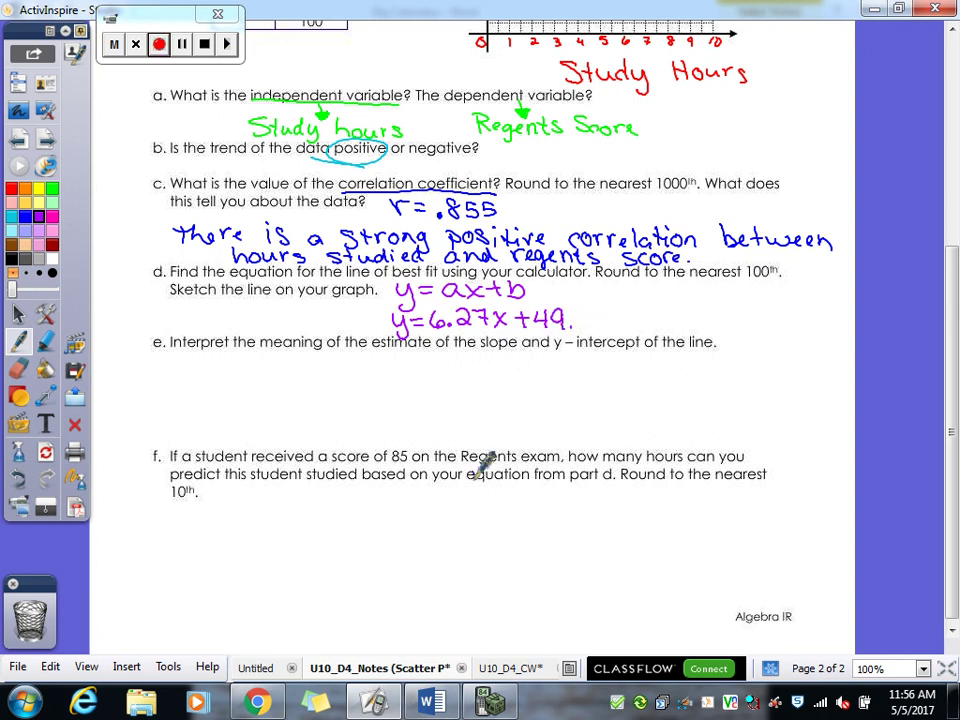
mouse_move(574, 311)
left_mouse_down()
mouse_move(579, 328)
mouse_move(596, 327)
mouse_move(600, 309)
left_mouse_up()
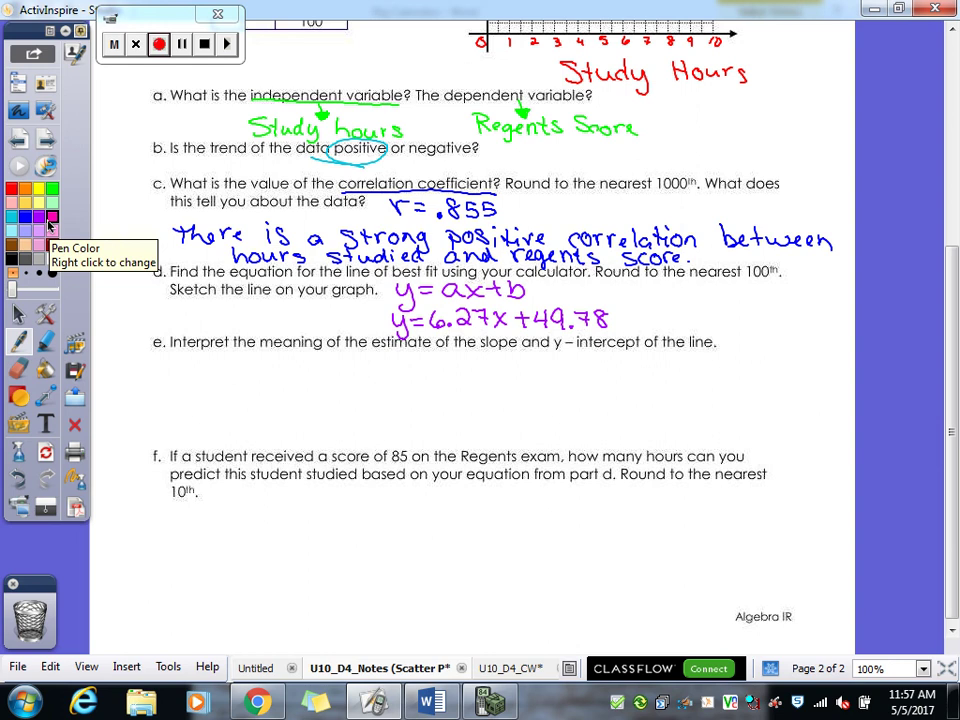
In magenta, write an underlined 'Slope:' label under part e.
left_click(50, 226)
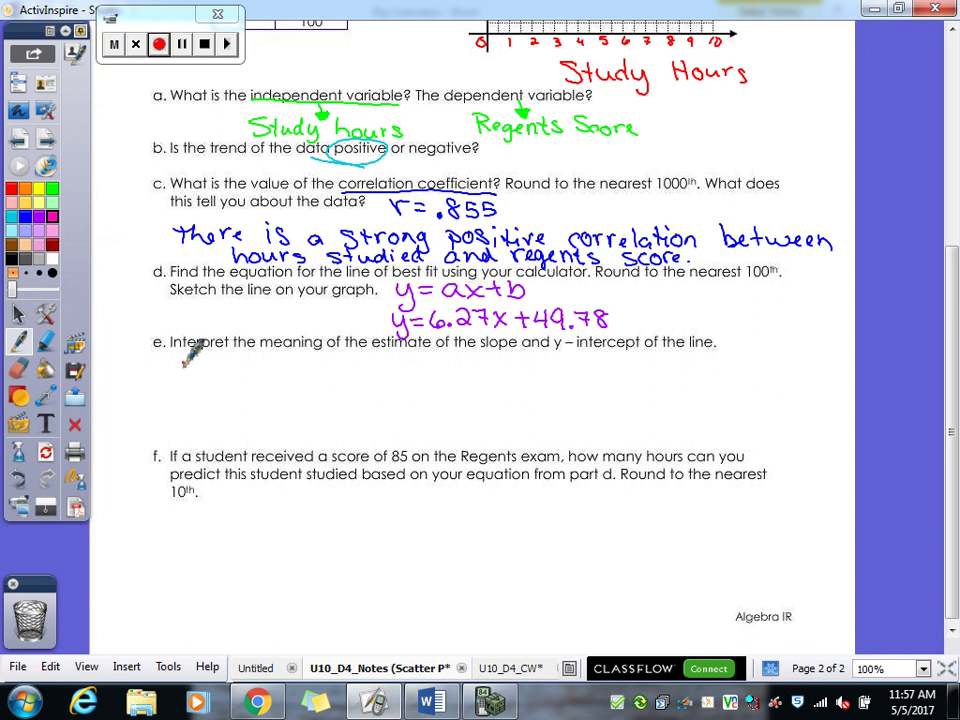
mouse_move(190, 361)
left_mouse_down()
mouse_move(172, 376)
mouse_move(257, 360)
mouse_move(185, 375)
mouse_move(240, 373)
left_mouse_up()
left_click(243, 365)
left_click(243, 373)
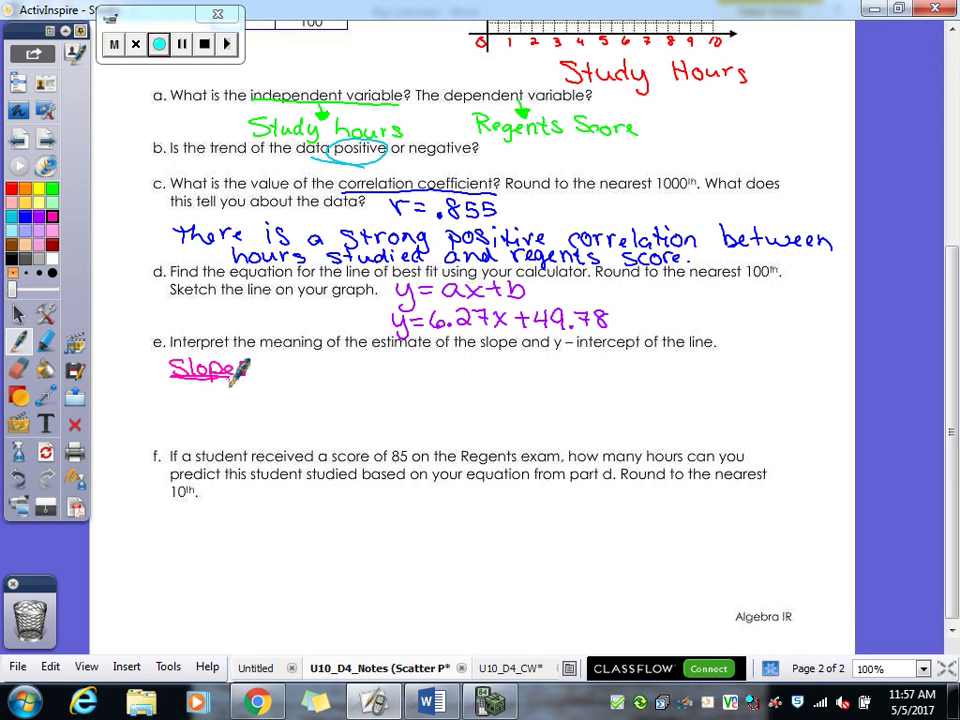
left_click(241, 364)
left_click(241, 373)
Write 'Your score increases 6.27 points for every hour studied.' and start a brown 'y-int:' label.
mouse_move(263, 362)
left_mouse_down()
mouse_move(268, 378)
mouse_move(290, 376)
left_mouse_up()
left_click_drag(292, 368, 503, 373)
left_click_drag(526, 367, 694, 378)
mouse_move(708, 368)
left_mouse_down()
mouse_move(700, 378)
mouse_move(736, 378)
left_mouse_up()
left_click_drag(746, 370, 771, 372)
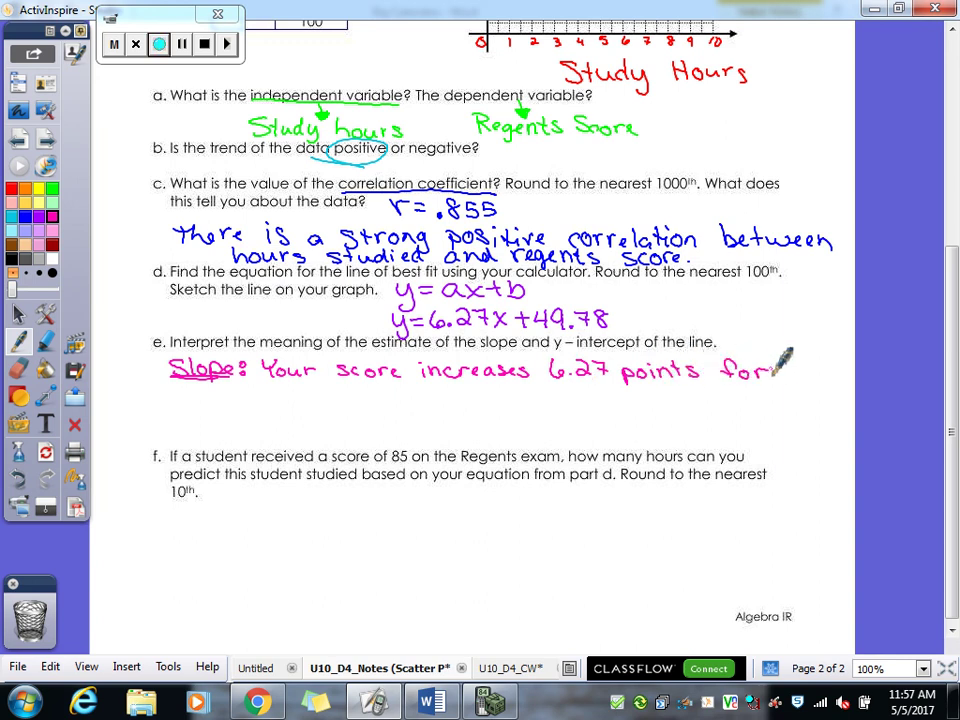
mouse_move(259, 394)
left_mouse_down()
mouse_move(290, 388)
mouse_move(301, 399)
left_mouse_up()
mouse_move(303, 390)
left_mouse_down()
mouse_move(313, 391)
mouse_move(312, 406)
mouse_move(362, 393)
mouse_move(521, 394)
left_mouse_up()
left_click(509, 397)
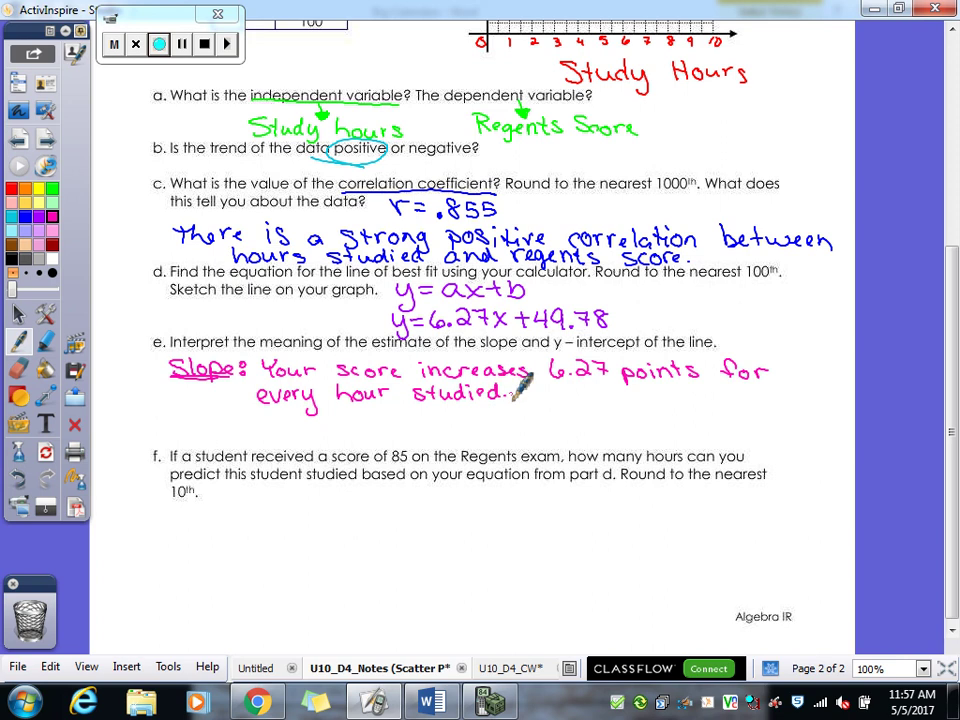
left_click(12, 245)
mouse_move(178, 418)
left_mouse_down()
mouse_move(190, 440)
mouse_move(208, 424)
mouse_move(234, 432)
mouse_move(247, 424)
left_mouse_up()
In brown, underline 'y-int:' and write 'If you study 0 hours you will get a 49.78.' after it.
left_click(252, 419)
left_click(252, 430)
left_click_drag(176, 436, 256, 434)
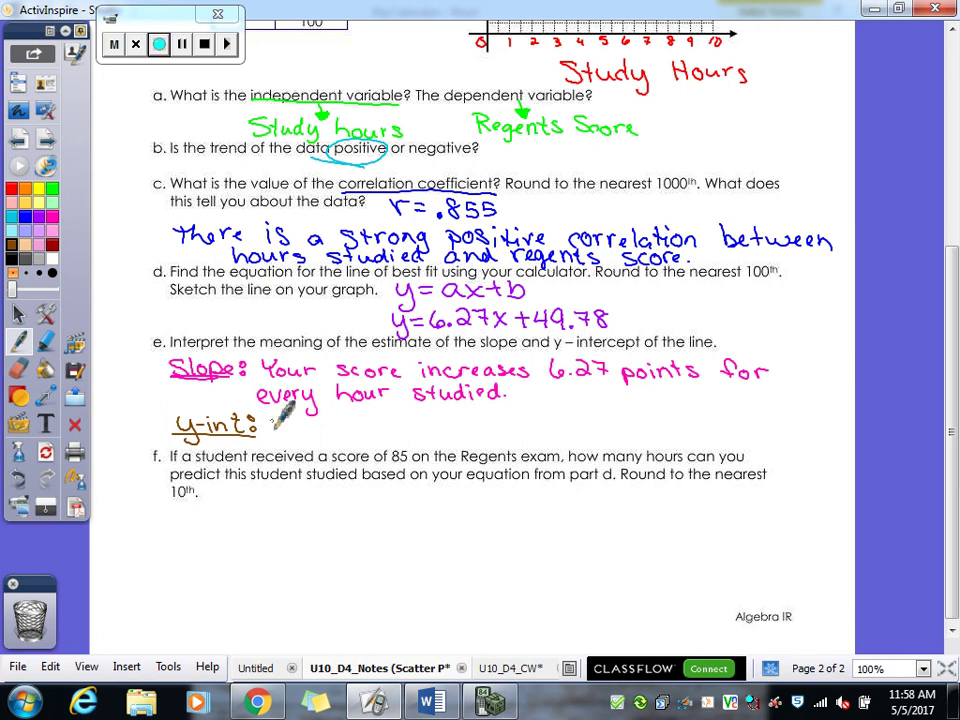
mouse_move(267, 416)
left_mouse_down()
mouse_move(268, 432)
mouse_move(288, 433)
left_mouse_up()
mouse_move(283, 423)
left_mouse_down()
mouse_move(330, 435)
mouse_move(326, 424)
mouse_move(335, 440)
mouse_move(356, 438)
mouse_move(400, 422)
mouse_move(447, 443)
mouse_move(480, 428)
mouse_move(531, 425)
mouse_move(533, 435)
mouse_move(561, 432)
mouse_move(598, 448)
mouse_move(608, 432)
mouse_move(730, 438)
mouse_move(744, 420)
mouse_move(748, 433)
mouse_move(845, 432)
left_mouse_up()
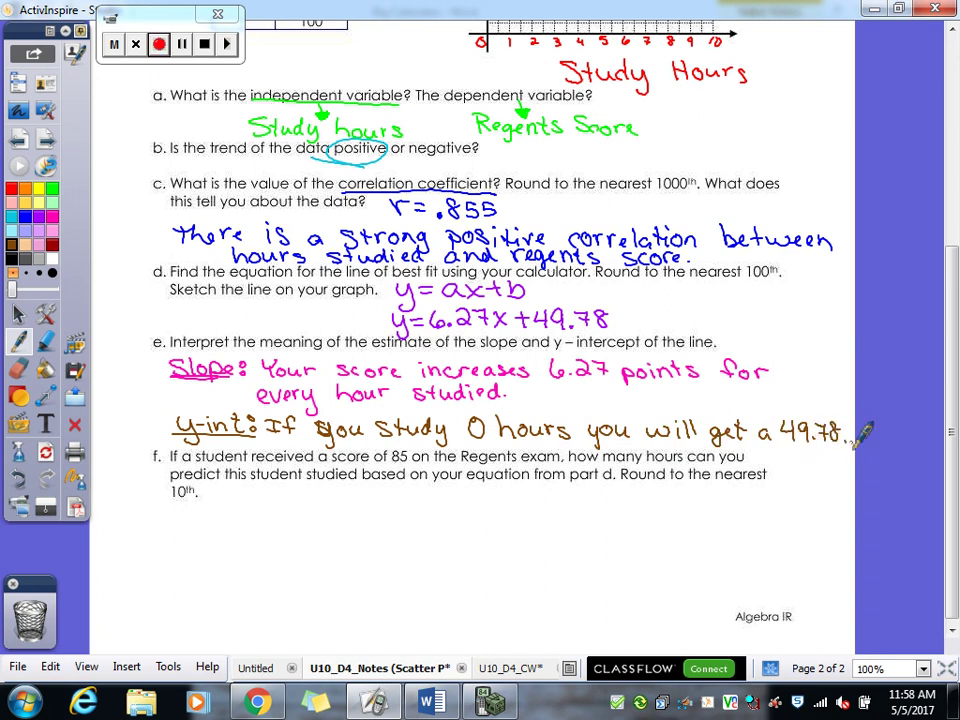
left_click(848, 440)
Switch to red ink and handwrite 85 = 6.27x + 49.78 beneath question f.
left_click(10, 188)
mouse_move(271, 488)
left_mouse_down()
mouse_move(277, 510)
mouse_move(313, 509)
left_mouse_up()
mouse_move(331, 489)
left_mouse_down()
mouse_move(322, 503)
mouse_move(396, 514)
mouse_move(386, 514)
left_mouse_up()
left_click(340, 513)
left_click_drag(404, 507, 435, 508)
mouse_move(431, 496)
left_mouse_down()
mouse_move(431, 515)
mouse_move(468, 512)
mouse_move(487, 496)
left_mouse_up()
left_click(459, 511)
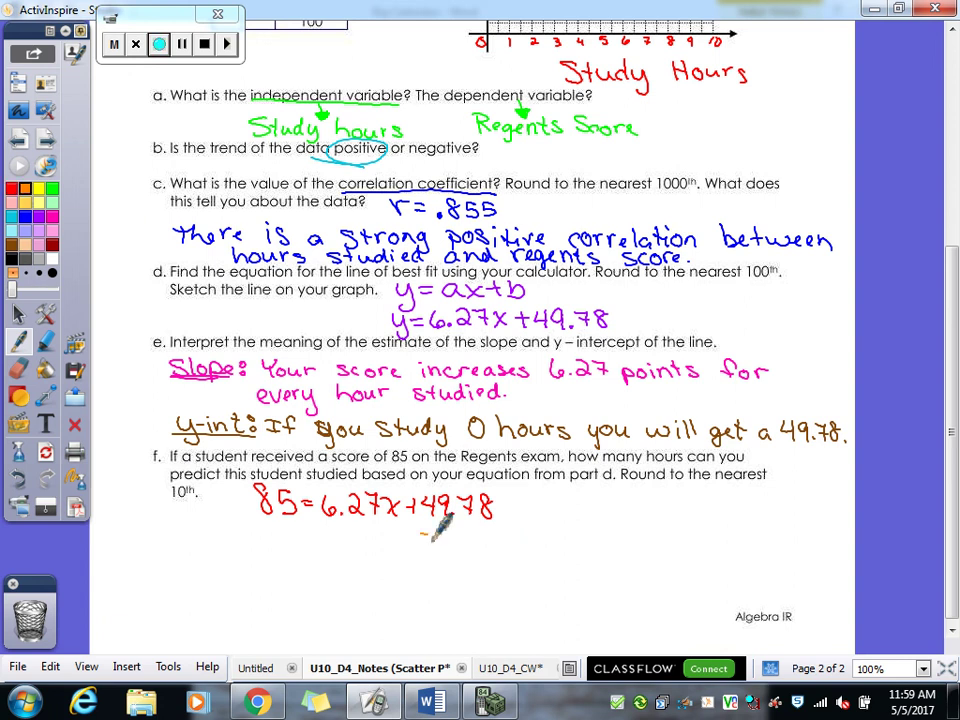
In orange, write −49.78 under both sides, rule a line, write = 6.27x, and cross out the cancelled 49.78 terms.
left_click_drag(440, 528, 490, 538)
mouse_move(246, 528)
left_mouse_down()
mouse_move(272, 536)
mouse_move(317, 525)
mouse_move(292, 547)
mouse_move(508, 551)
left_mouse_up()
left_click_drag(337, 562, 349, 561)
left_click_drag(338, 568, 362, 576)
mouse_move(378, 576)
left_mouse_down()
mouse_move(409, 553)
mouse_move(428, 579)
left_mouse_up()
left_click_drag(428, 564, 415, 579)
left_click_drag(458, 490, 457, 548)
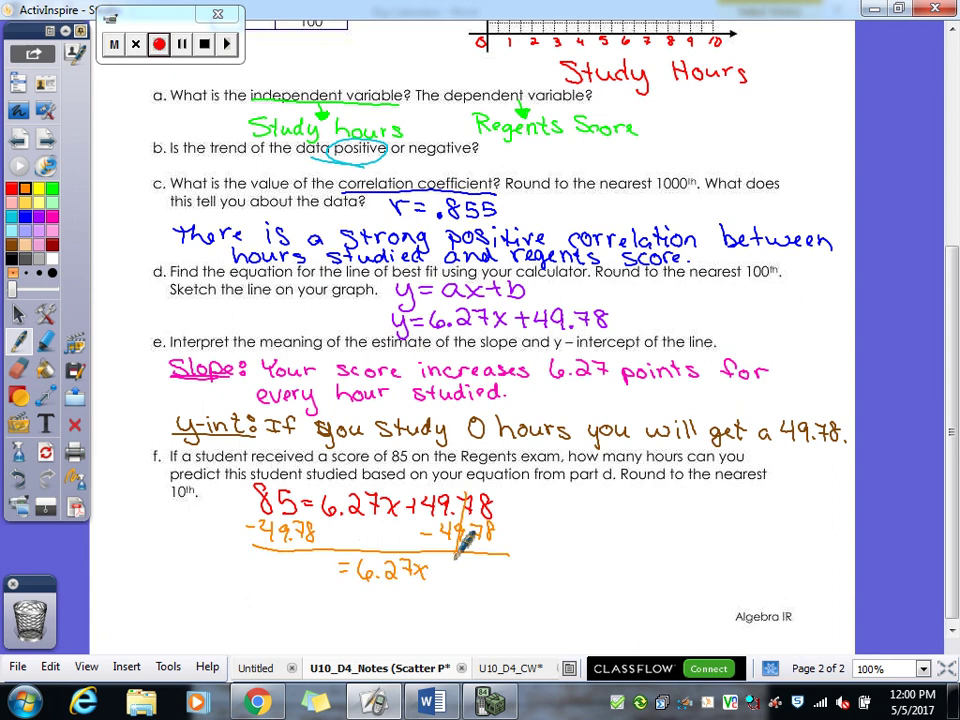
In green, write 35.22 left of = 6.27x and divide both sides by 6.27.
left_click(52, 188)
mouse_move(270, 560)
left_mouse_down()
mouse_move(272, 578)
mouse_move(334, 577)
left_mouse_up()
left_click(301, 576)
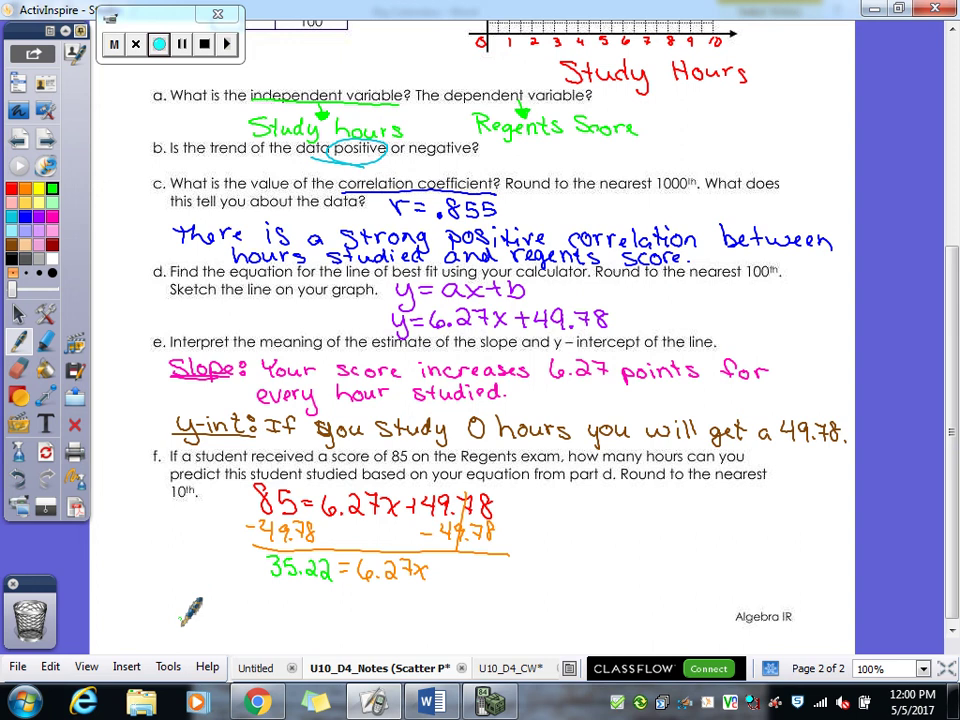
mouse_move(356, 585)
left_mouse_down()
mouse_move(390, 604)
mouse_move(428, 603)
mouse_move(290, 583)
mouse_move(293, 601)
mouse_move(346, 600)
left_mouse_up()
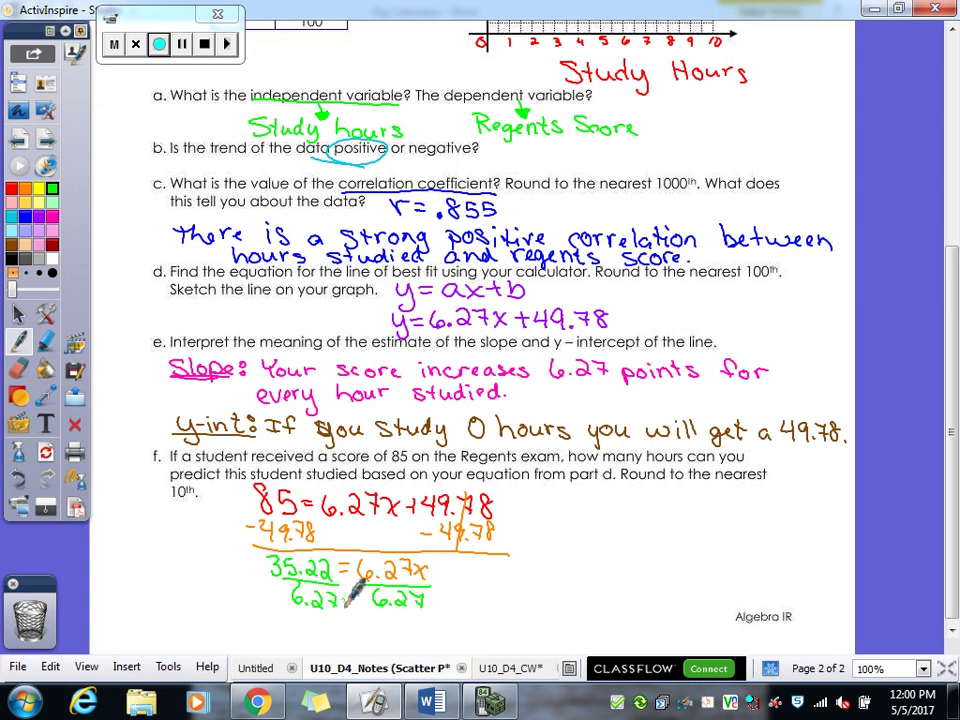
Write x = 5.617224… beside the division and circle the round-to-10th note.
mouse_move(490, 572)
left_mouse_down()
mouse_move(510, 592)
mouse_move(496, 594)
mouse_move(531, 578)
left_mouse_up()
left_click_drag(518, 588, 532, 587)
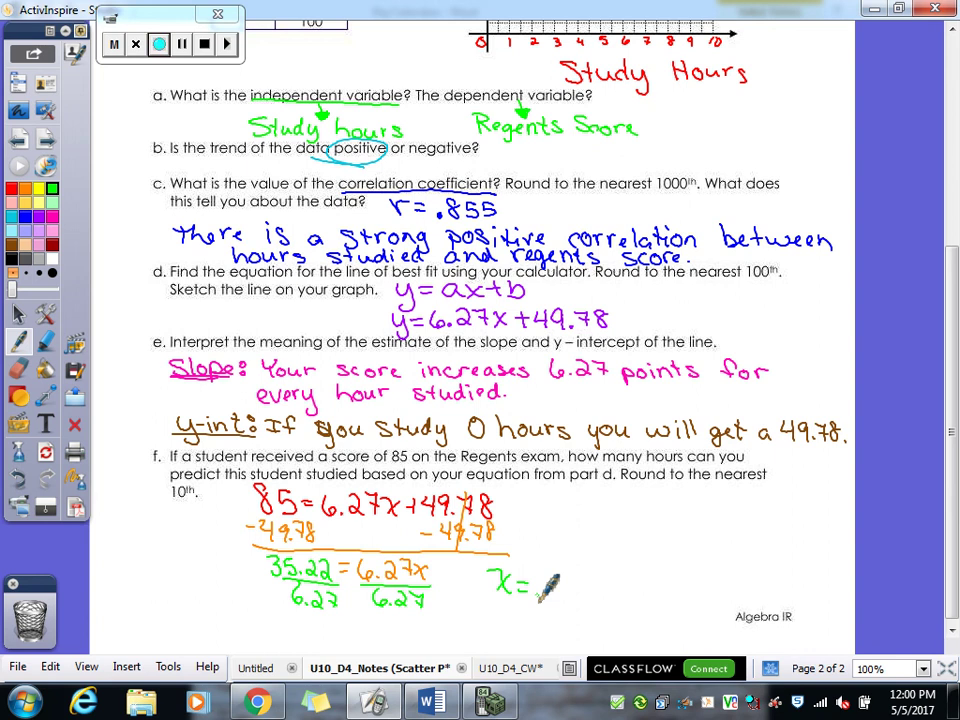
mouse_move(539, 600)
left_mouse_down()
mouse_move(546, 576)
mouse_move(541, 595)
mouse_move(579, 600)
left_mouse_up()
left_click(559, 595)
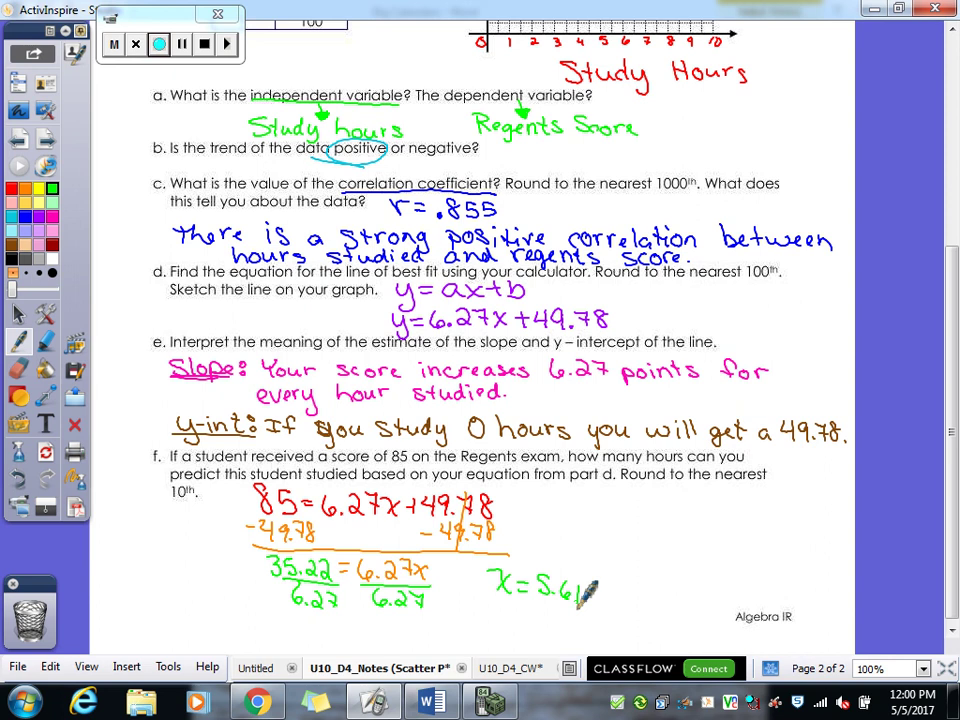
left_click_drag(578, 603, 632, 612)
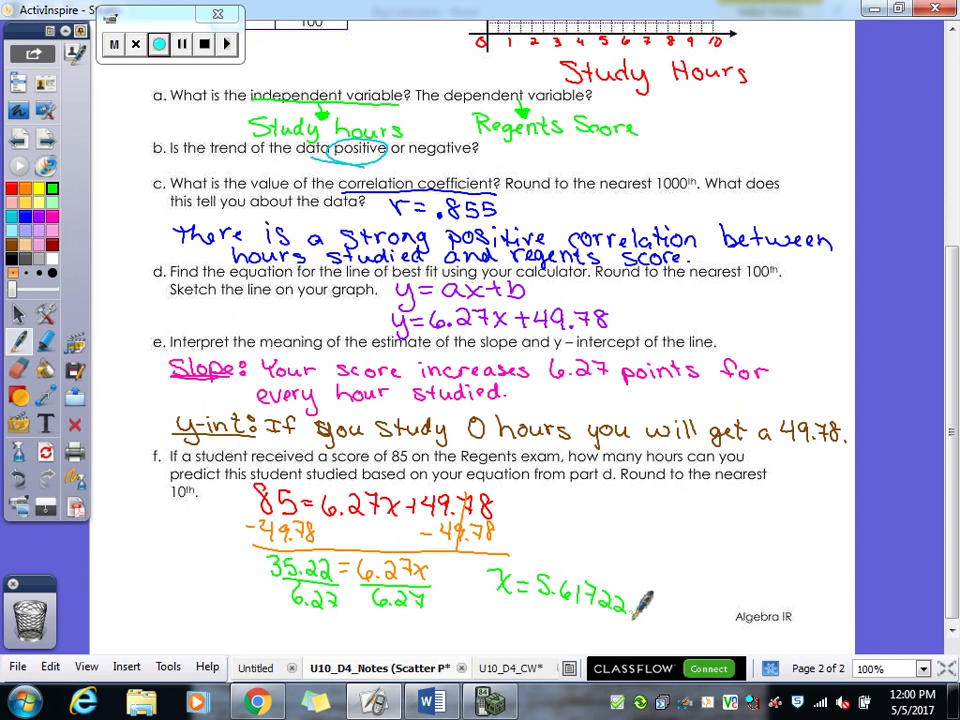
left_click_drag(634, 611, 657, 621)
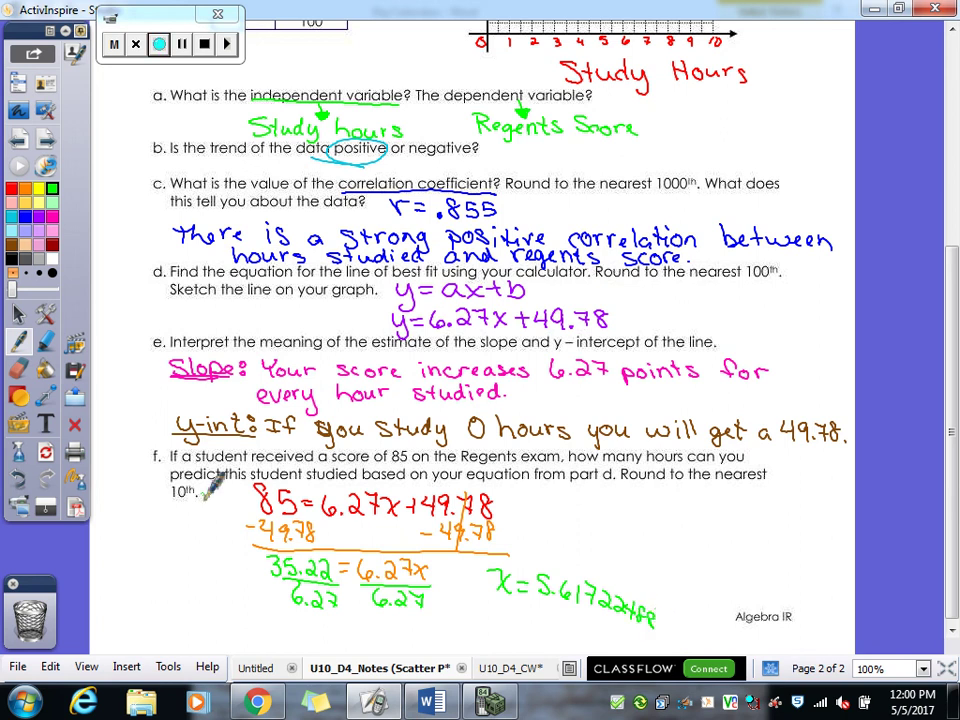
mouse_move(198, 482)
left_mouse_down()
mouse_move(166, 492)
mouse_move(198, 484)
left_mouse_up()
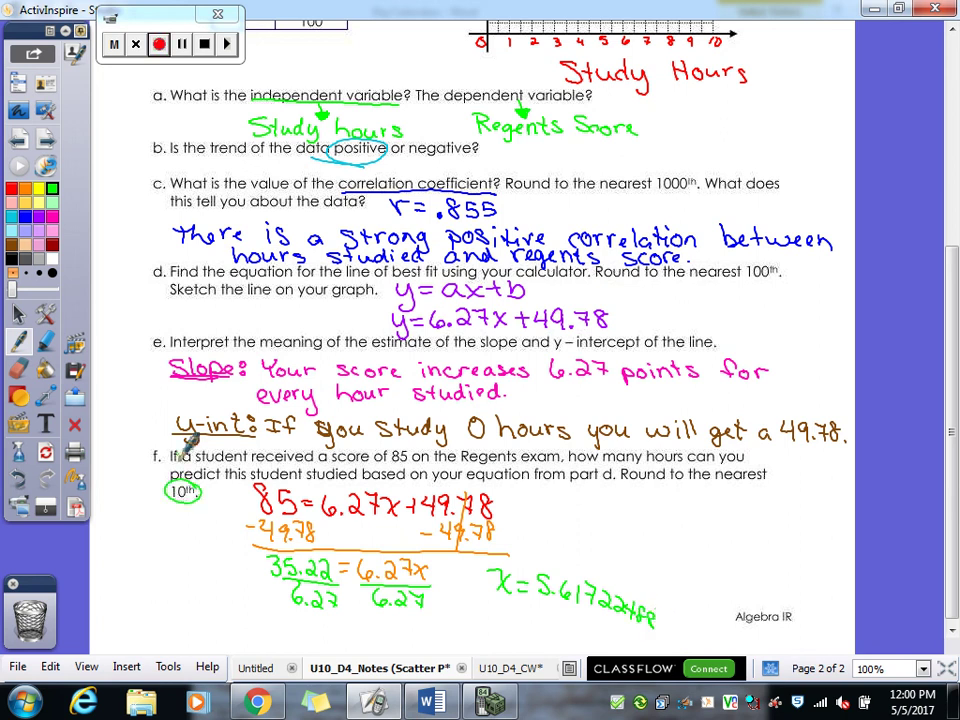
In cyan, write 'I predict that they studied for 5.6 hours.' right of the part f work.
left_click(10, 224)
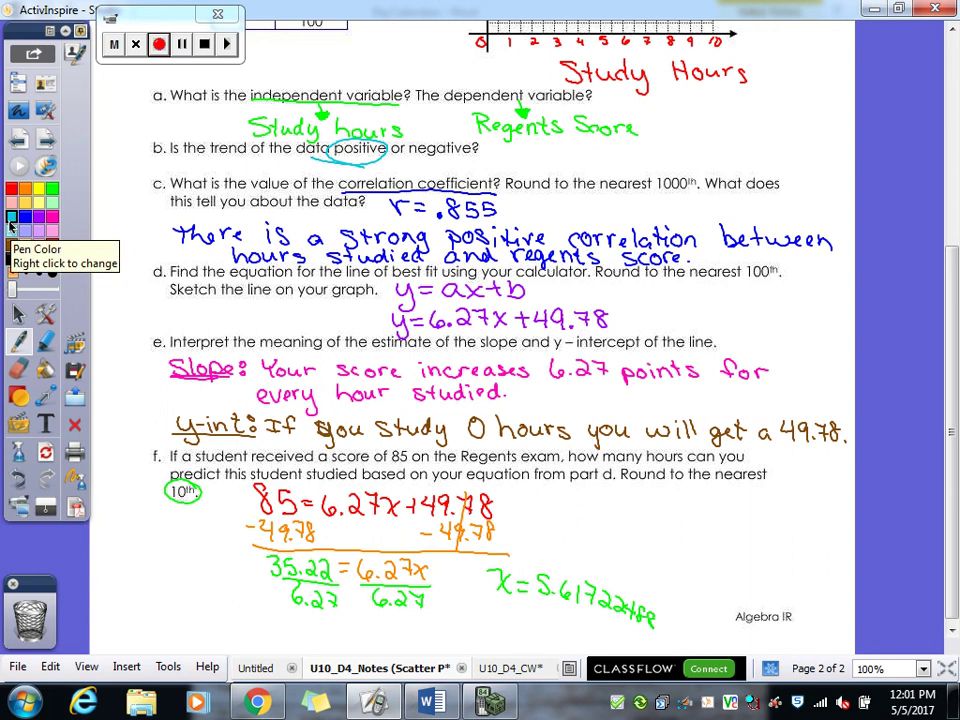
left_click_drag(545, 488, 563, 488)
mouse_move(554, 488)
left_mouse_down()
mouse_move(582, 505)
mouse_move(586, 517)
mouse_move(610, 505)
mouse_move(686, 505)
mouse_move(724, 514)
mouse_move(766, 499)
mouse_move(762, 511)
mouse_move(774, 499)
mouse_move(781, 515)
mouse_move(808, 530)
left_mouse_up()
mouse_move(556, 525)
left_mouse_down()
mouse_move(578, 540)
mouse_move(612, 538)
mouse_move(609, 528)
mouse_move(640, 540)
mouse_move(772, 540)
mouse_move(818, 548)
mouse_move(845, 566)
left_mouse_up()
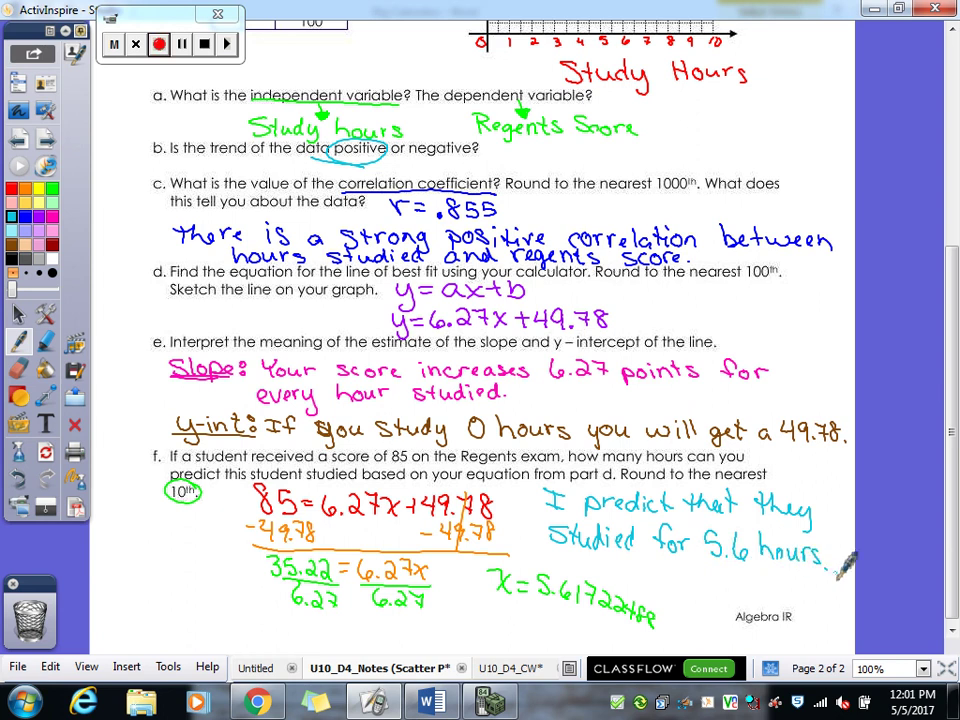